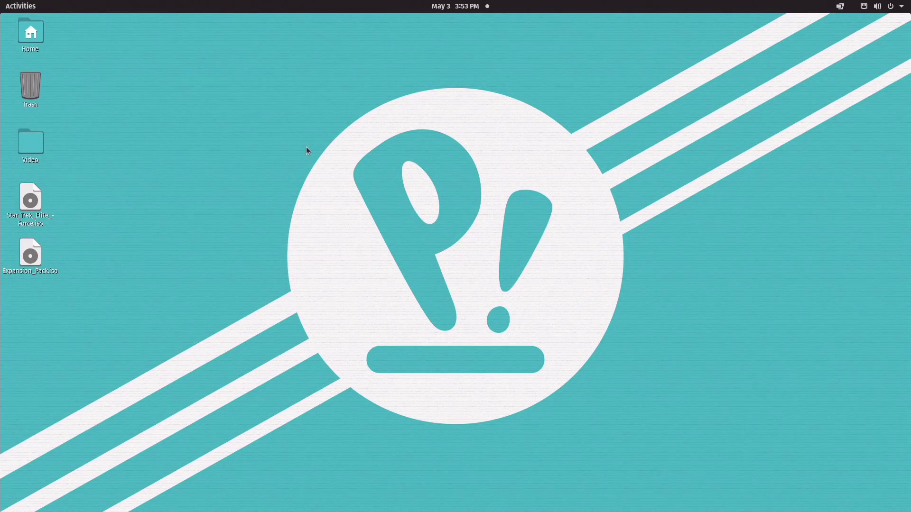
- Launch Lutris from the Activities overview and show its Lutris community installers source
left_click(17, 5)
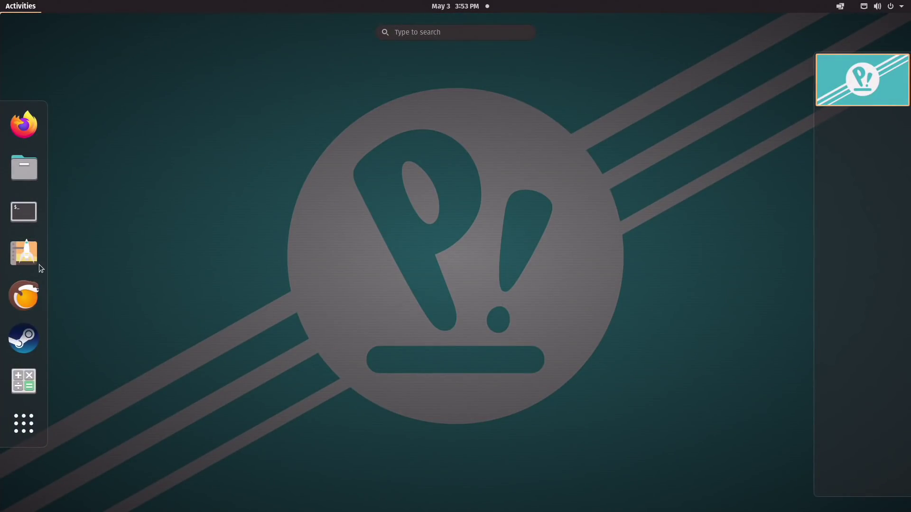
left_click(32, 297)
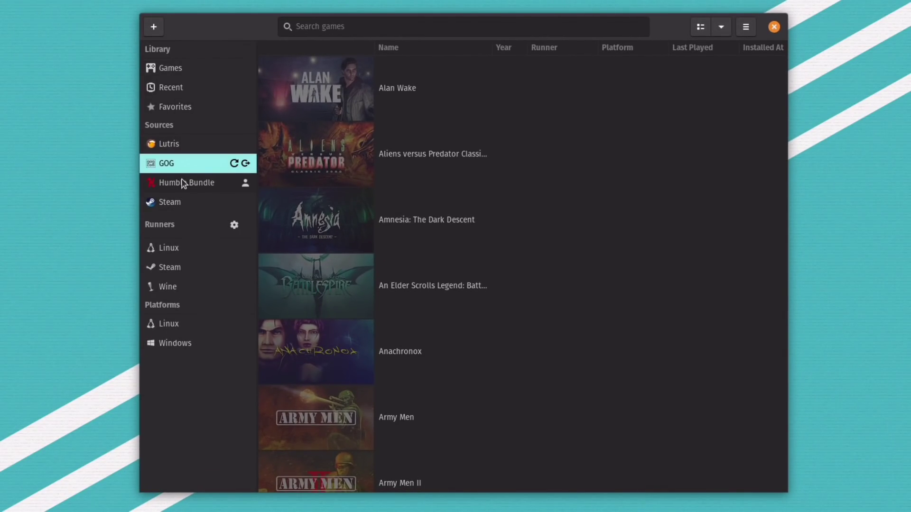
left_click(170, 146)
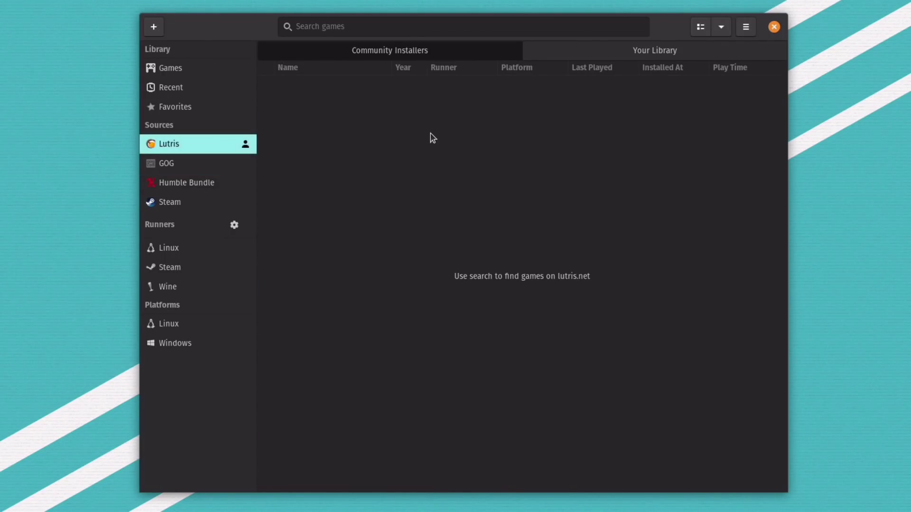
- Search Lutris for 'overwatch', select it, and look through its installer options
left_click(326, 20)
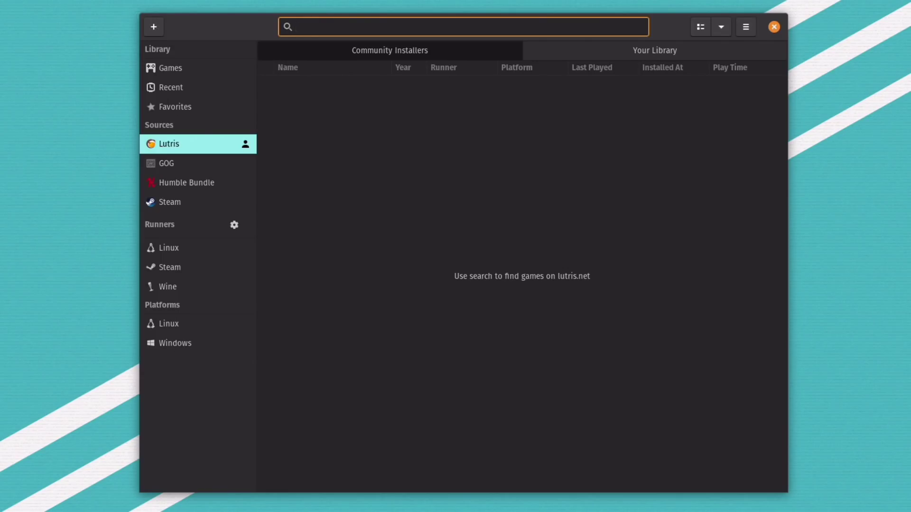
type("overwatch")
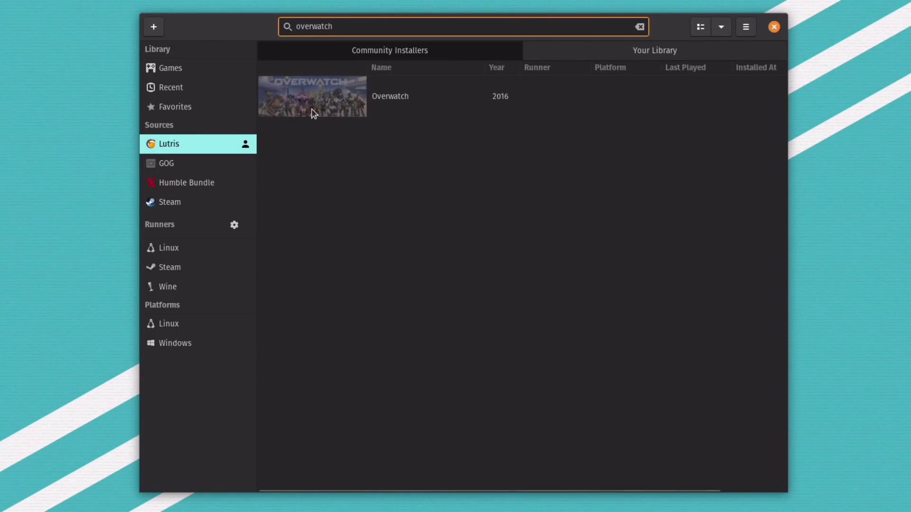
left_click(313, 110)
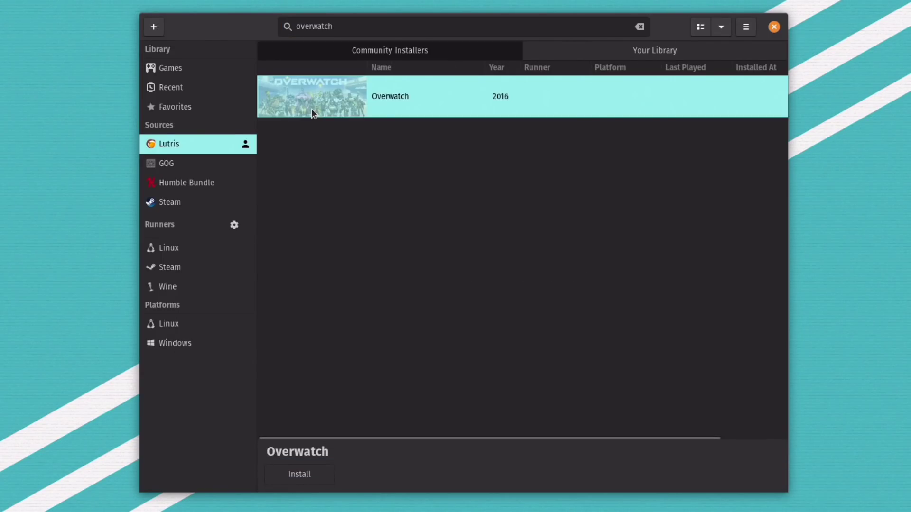
left_click(300, 475)
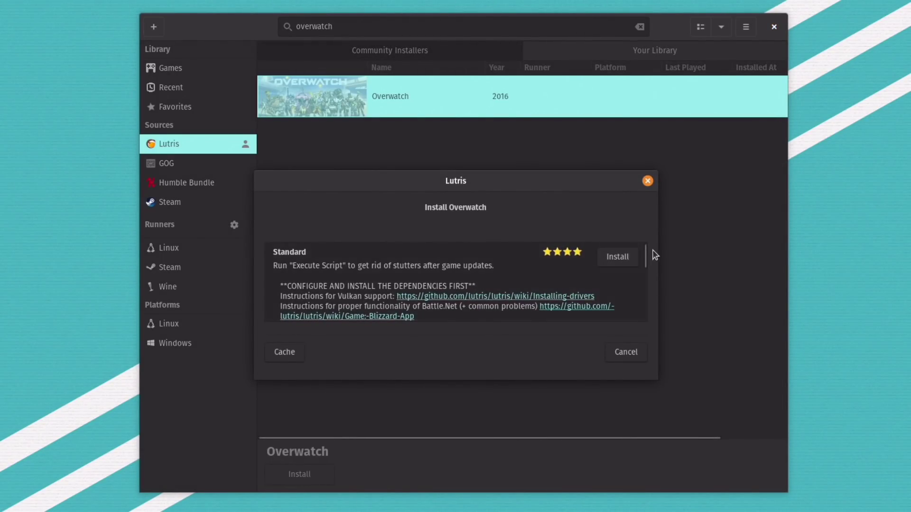
left_click_drag(644, 255, 644, 301)
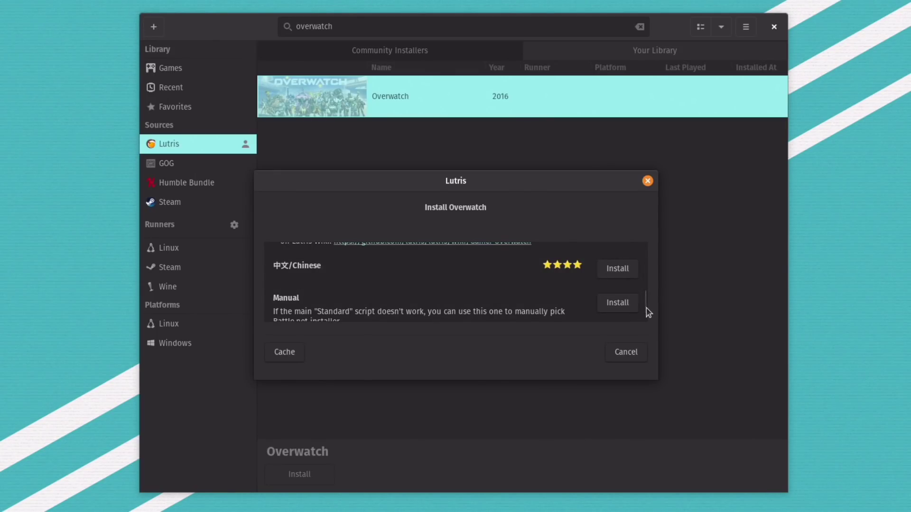
left_click_drag(645, 311, 636, 248)
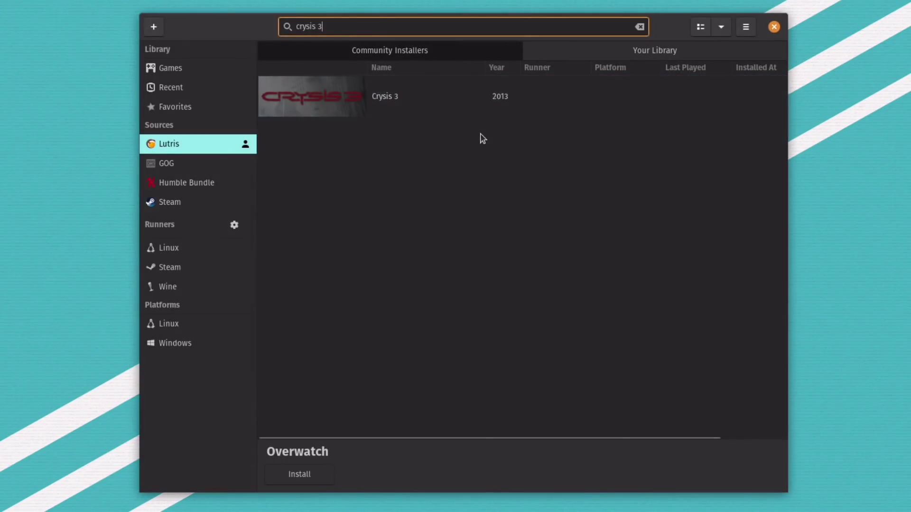
- Launch Crysis 3 (2013) from Lutris, opening the Origin client
left_click(329, 103)
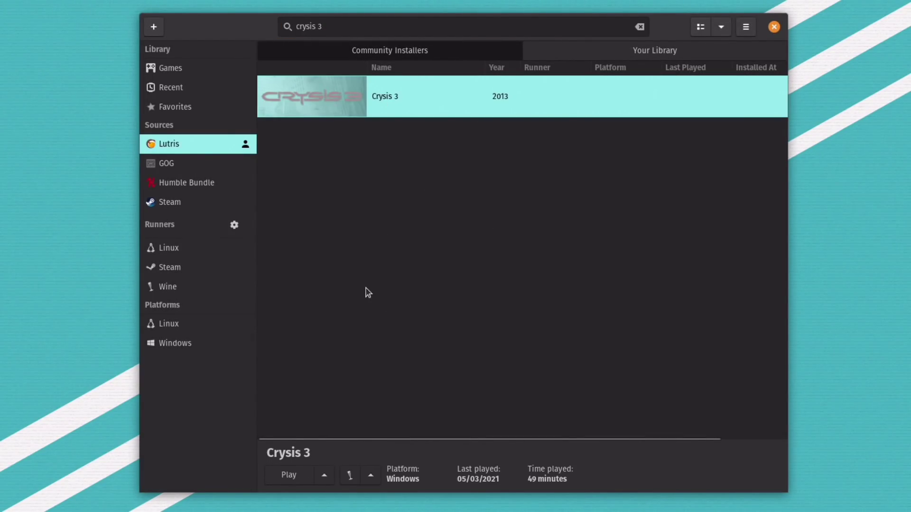
left_click(297, 483)
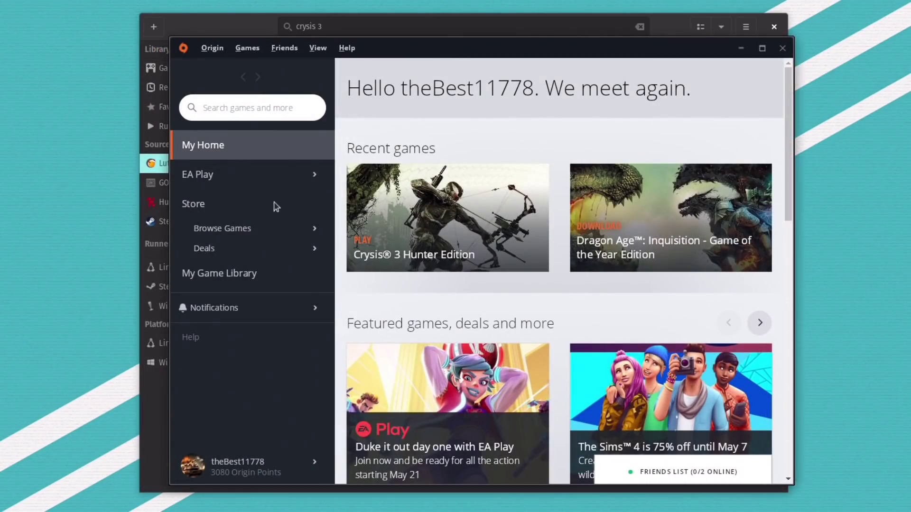
- Find Crysis 3 in Origin's game library and play it
left_click(224, 306)
left_click(224, 278)
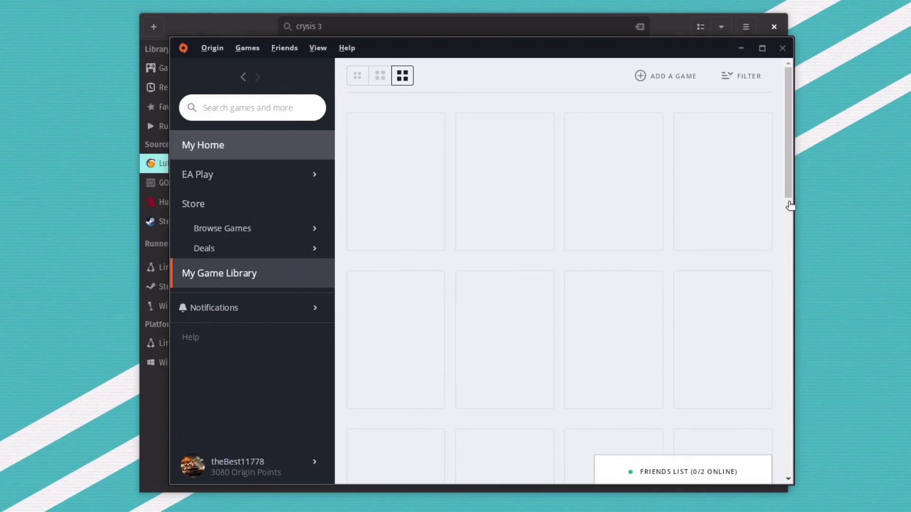
left_click_drag(788, 142, 791, 285)
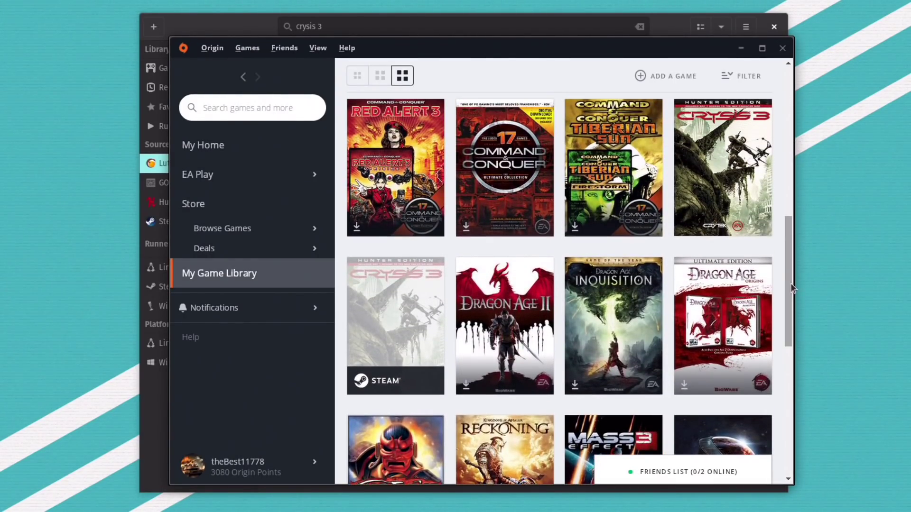
left_click(725, 157)
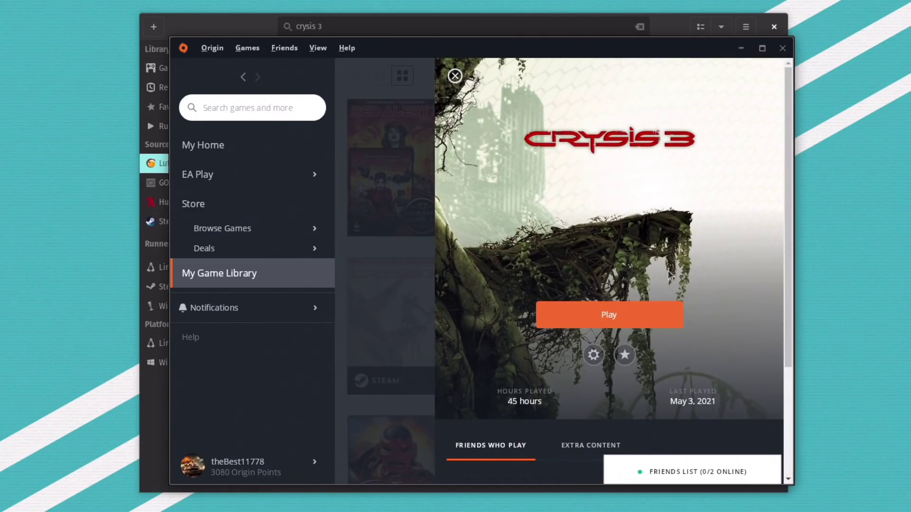
left_click(615, 309)
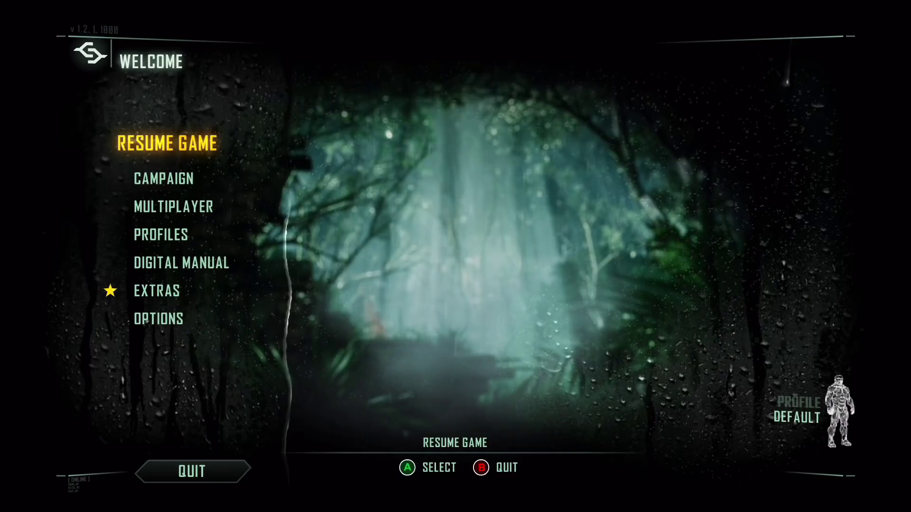
- Move the Crysis 3 main menu choice down to Multiplayer and back to Resume Game
key("Down")
key("Down")
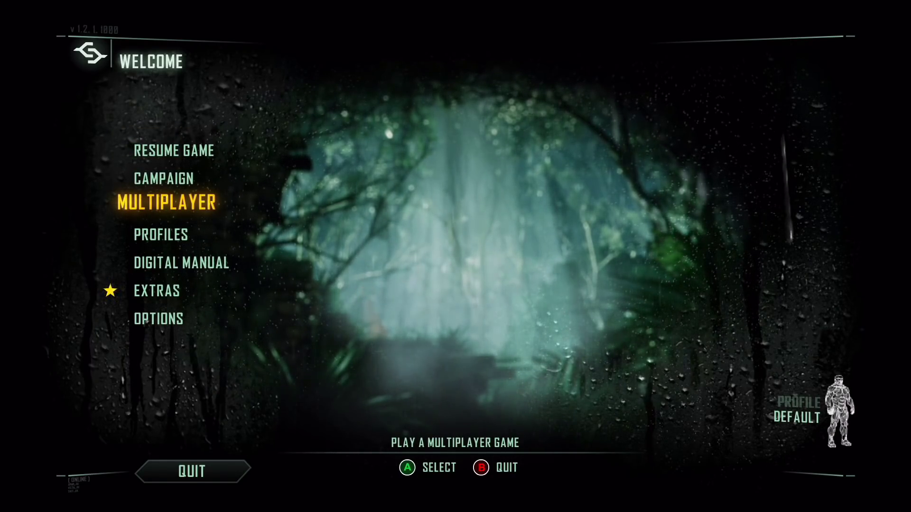
key("Up")
key("Up")
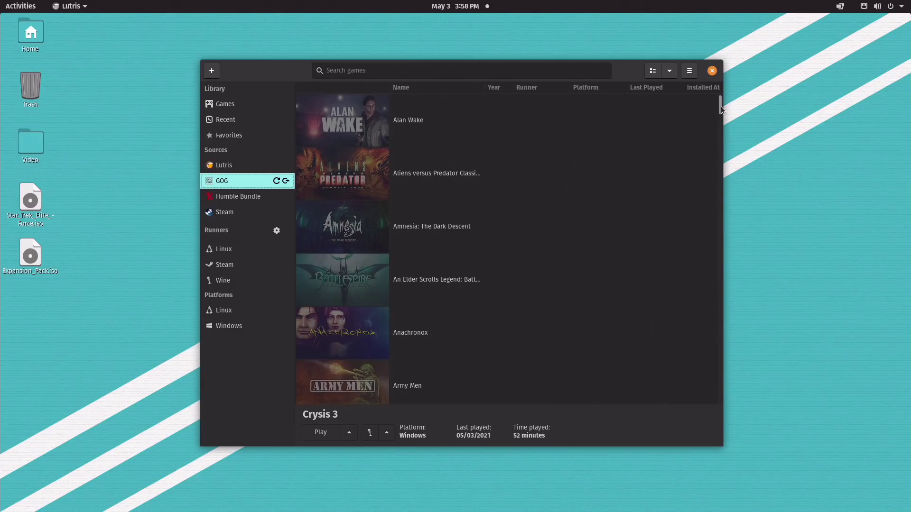
- Start and cancel the Crysis® install from the GOG list, then select Diablo + Hellfire
left_click_drag(721, 107, 724, 153)
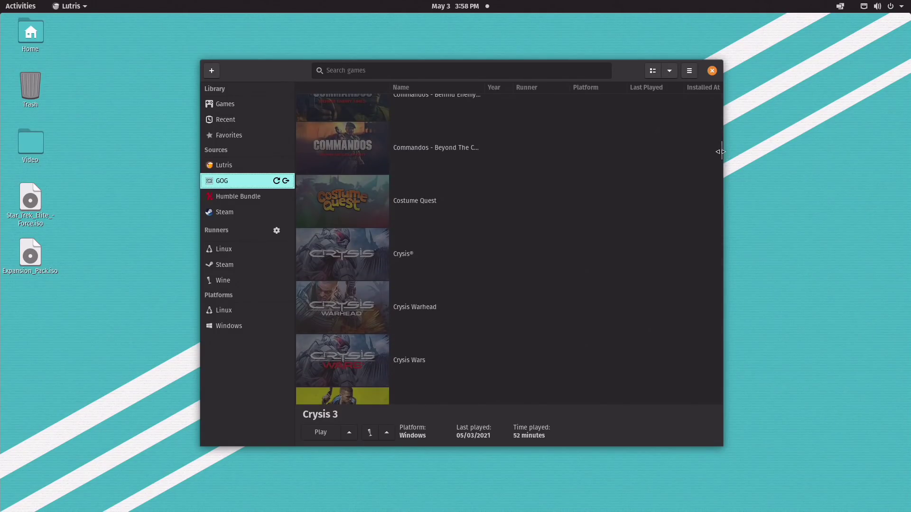
left_click(353, 250)
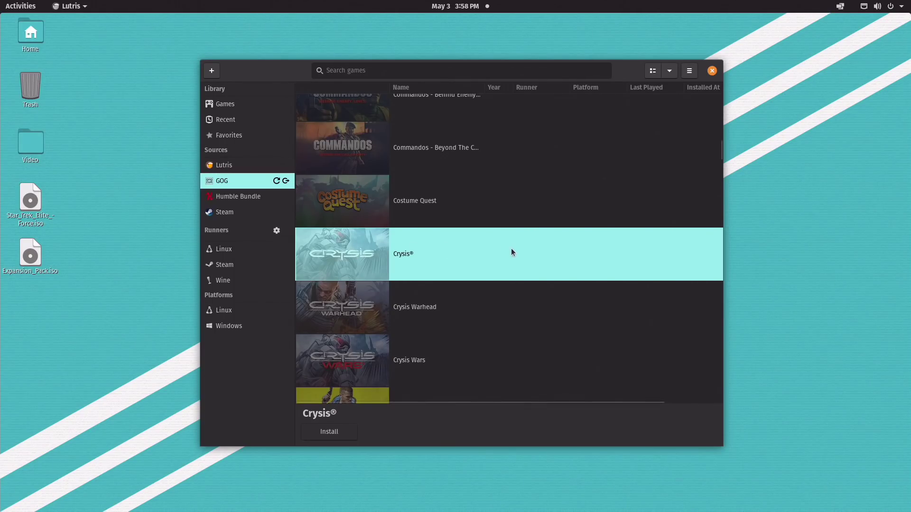
left_click(348, 437)
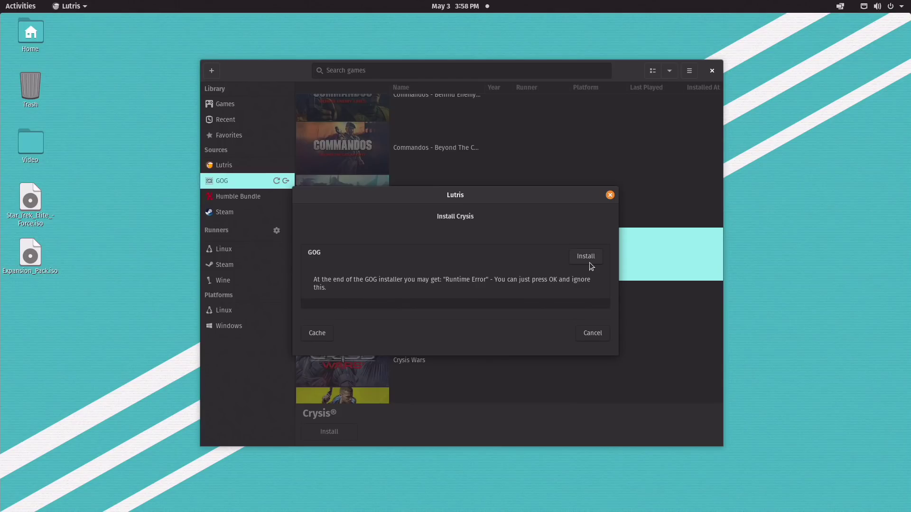
left_click(589, 337)
left_click(509, 284)
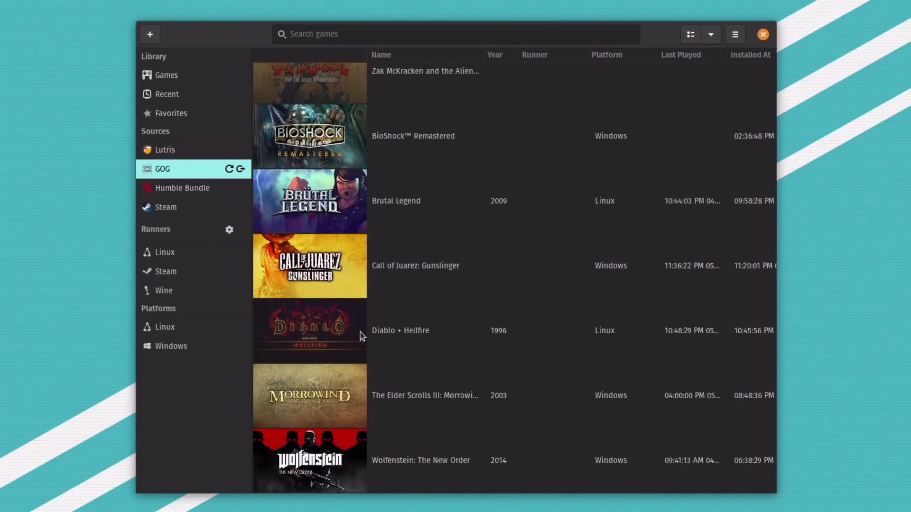
left_click(360, 332)
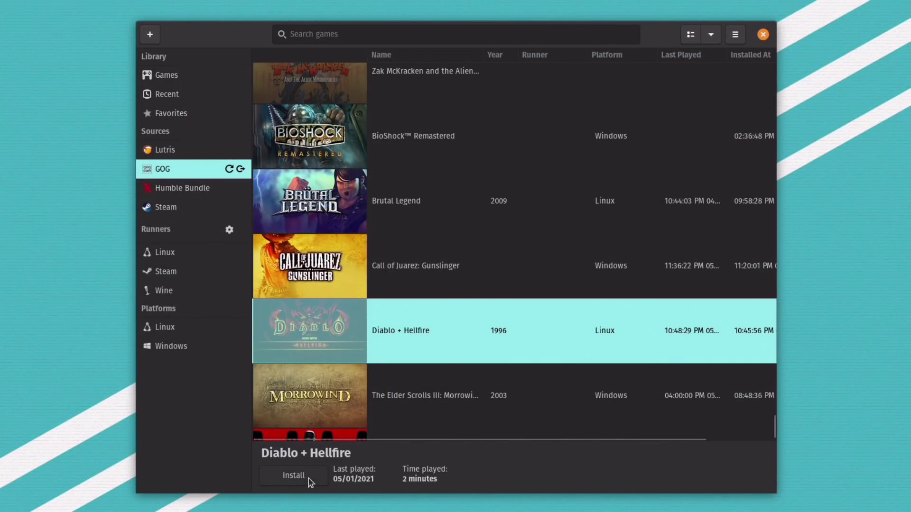
- Bring up the Diablo + Hellfire installer choices and browse the available scripts
left_click(309, 479)
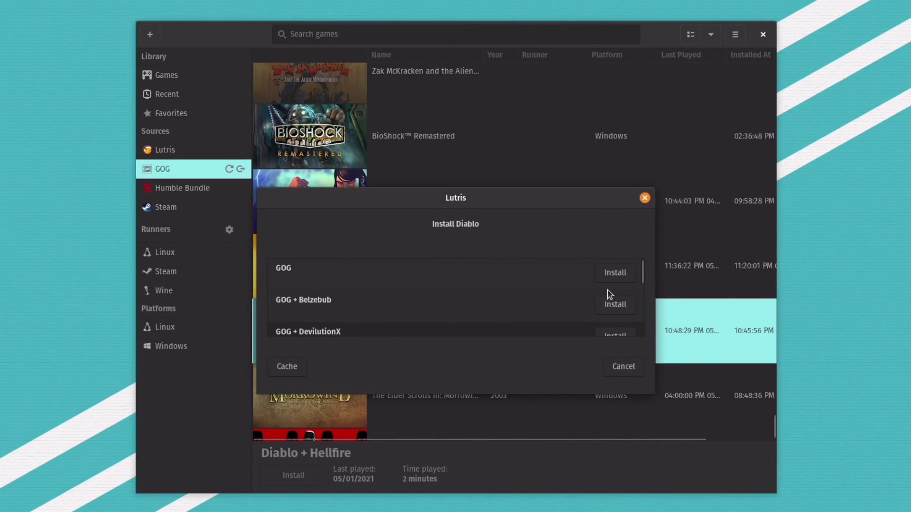
scroll(639, 288, "down", 2)
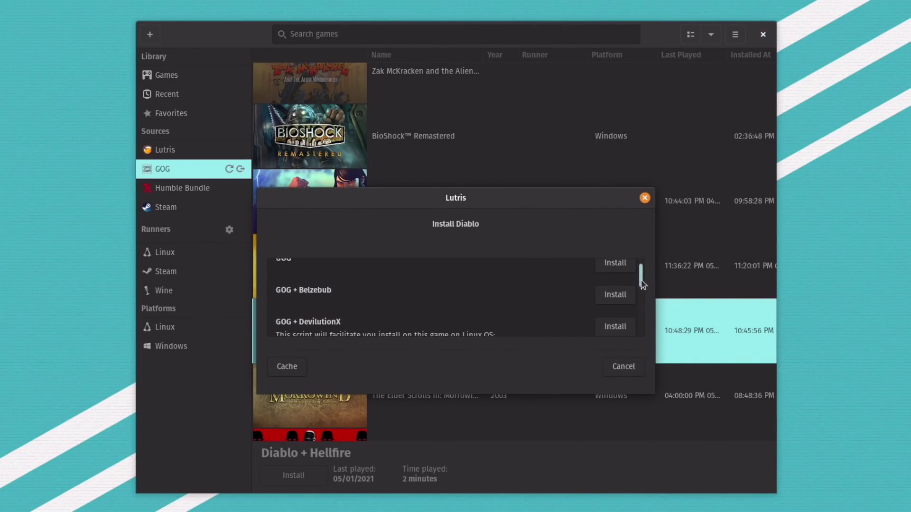
scroll(643, 294, "down", 3)
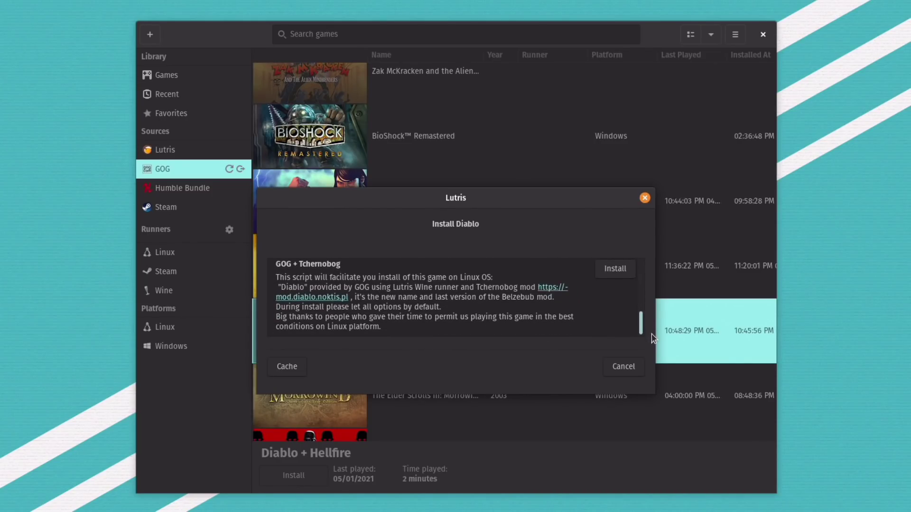
scroll(651, 322, "up", 2)
scroll(654, 300, "up", 1)
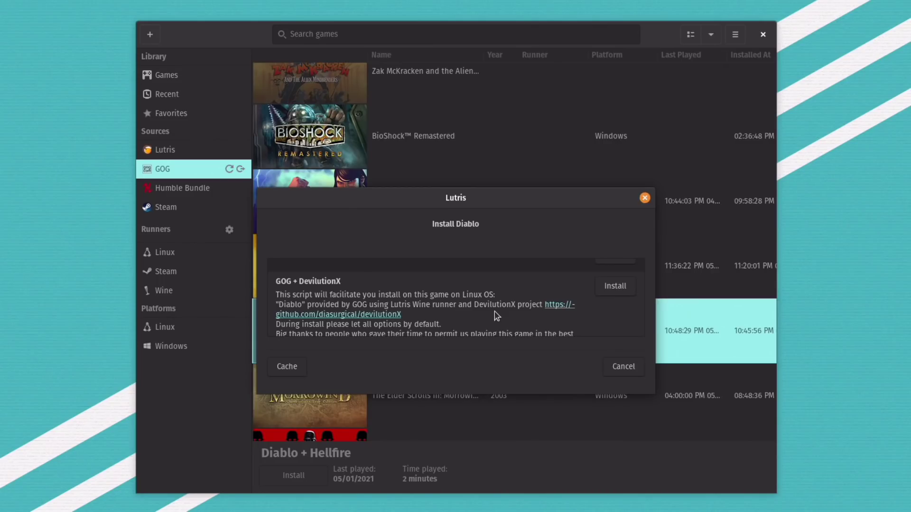
- Install Diablo with the GOG + DevilutionX script into the default directory
left_click(612, 288)
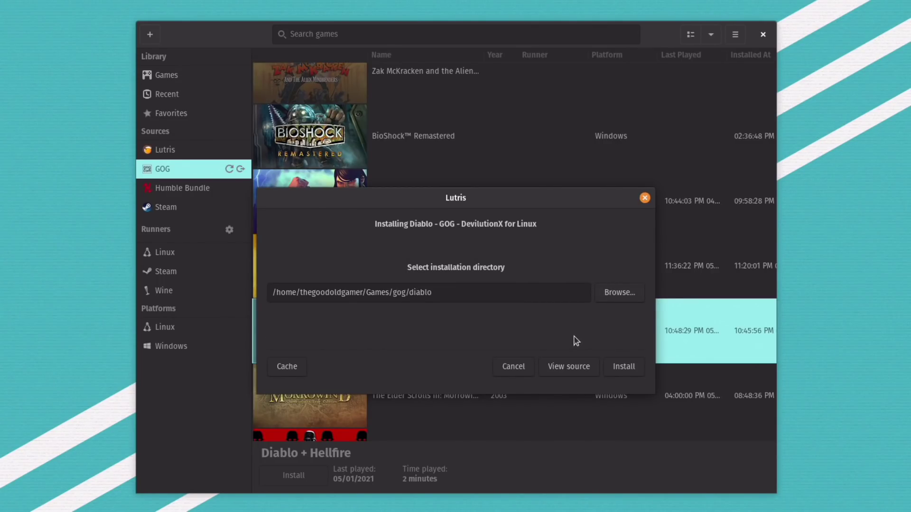
left_click(617, 368)
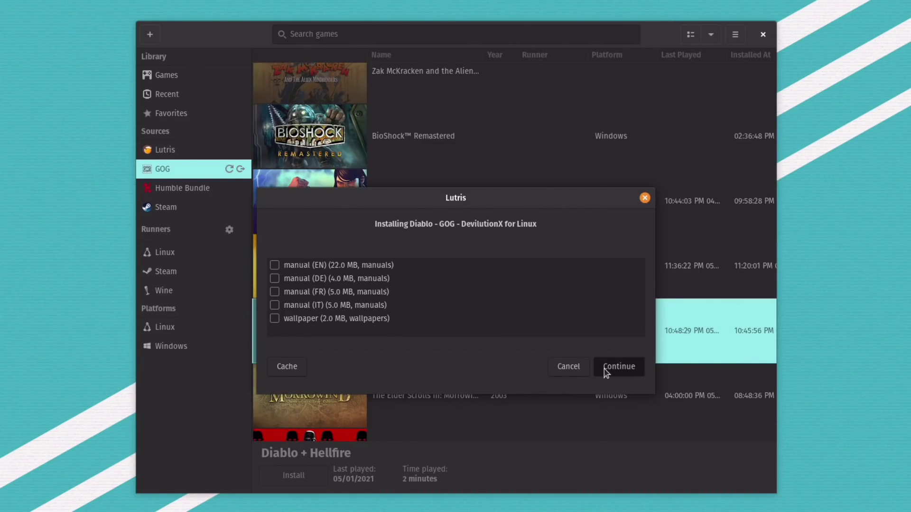
left_click(605, 370)
scroll(636, 273, "up", 3)
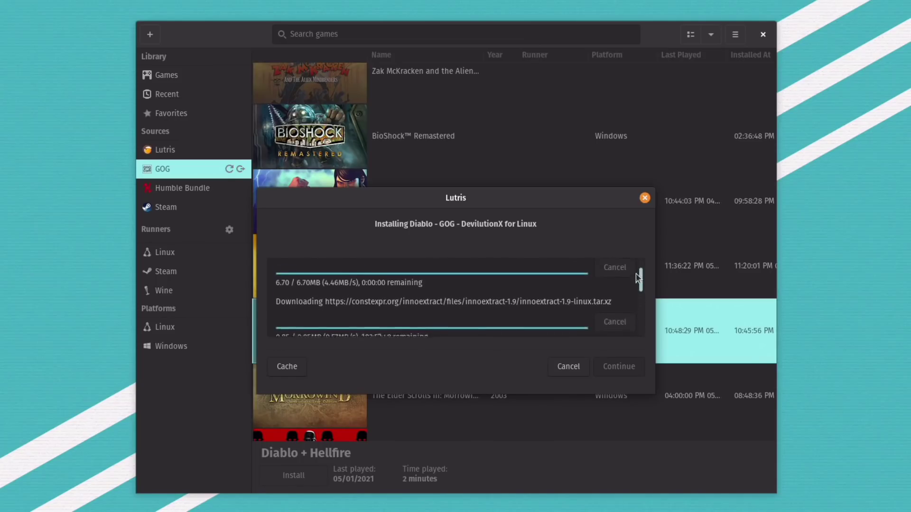
left_click_drag(642, 273, 643, 323)
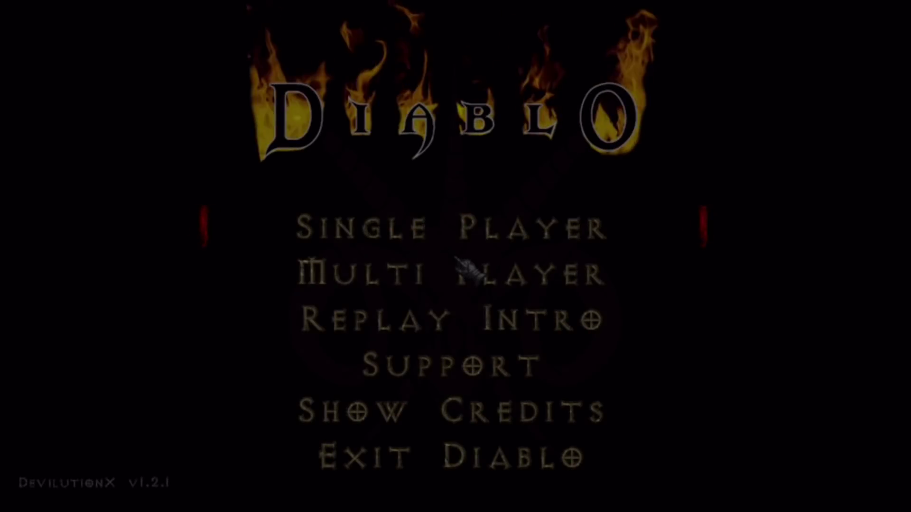
- Create a Warrior hero named 'TGOG', start a Normal game, then return to the desktop overview
left_click(415, 237)
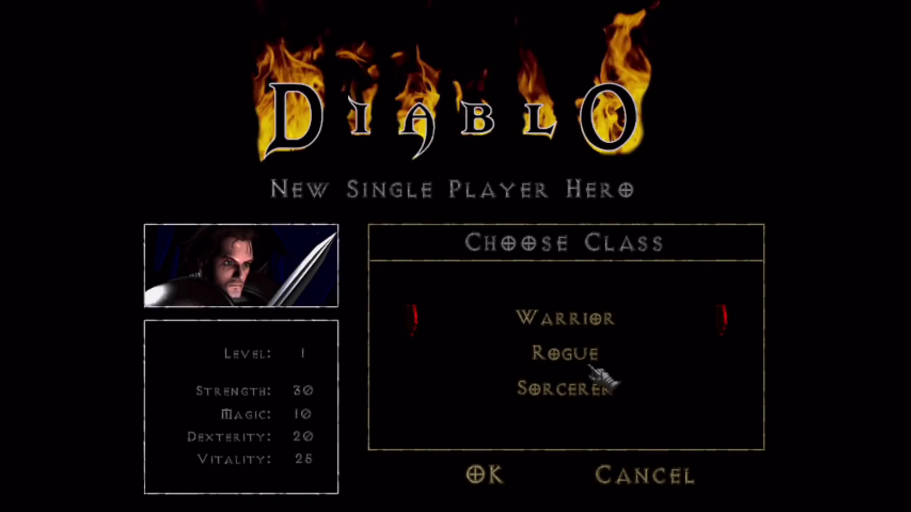
left_click(501, 480)
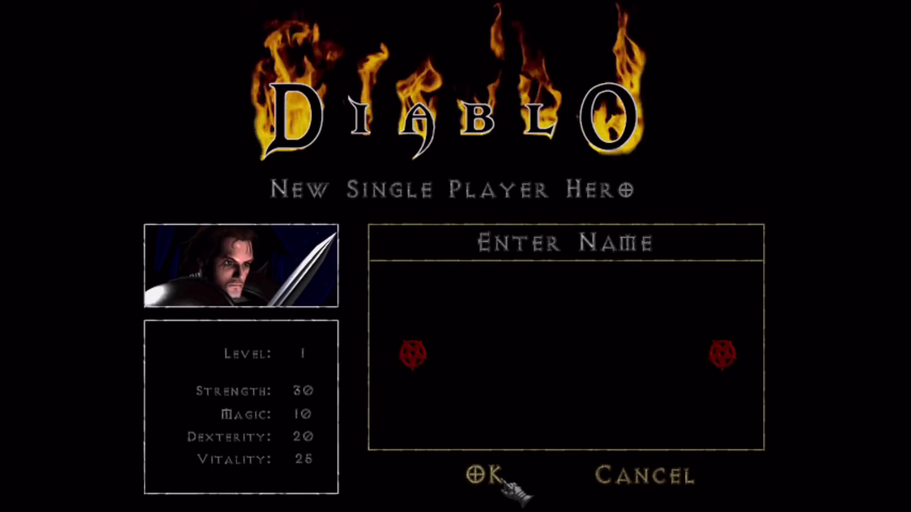
type("TGOG")
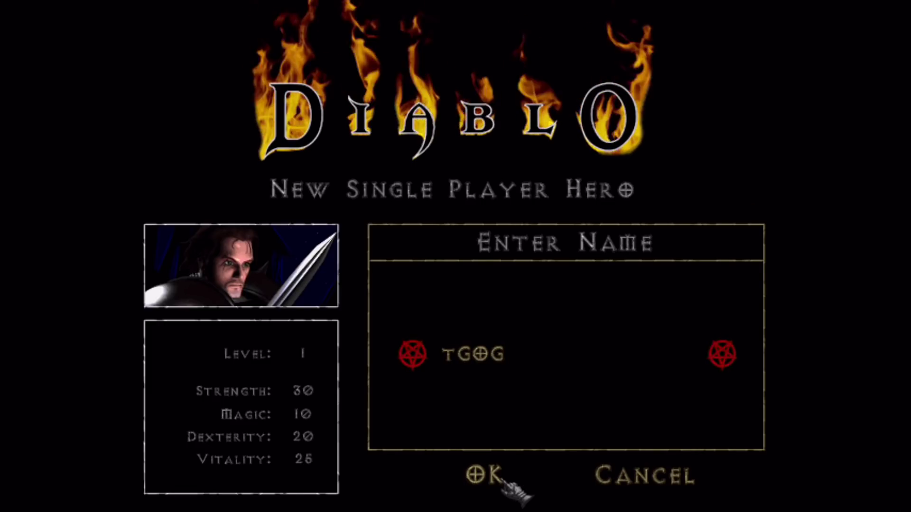
key("Return")
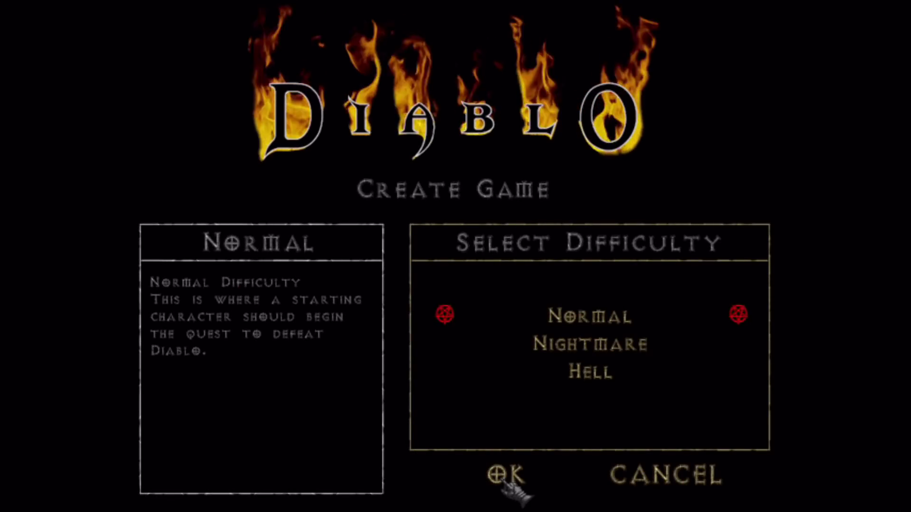
left_click(501, 480)
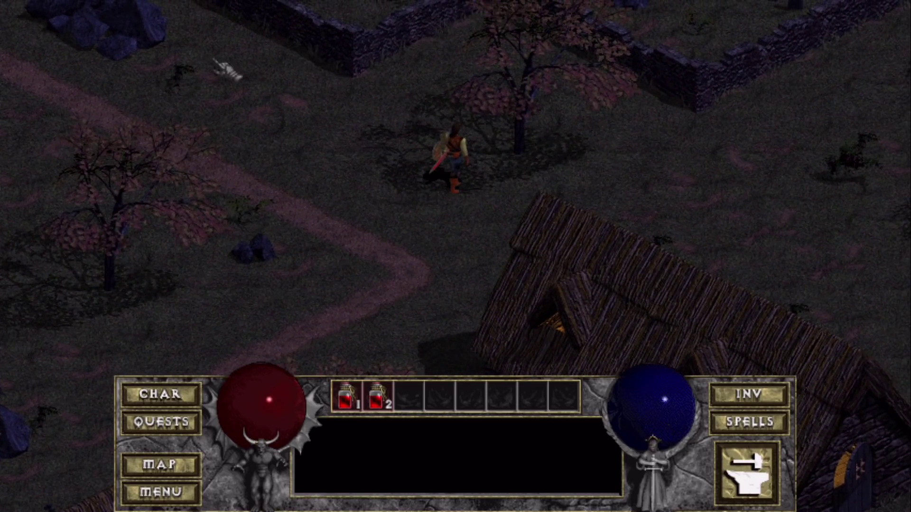
key("super")
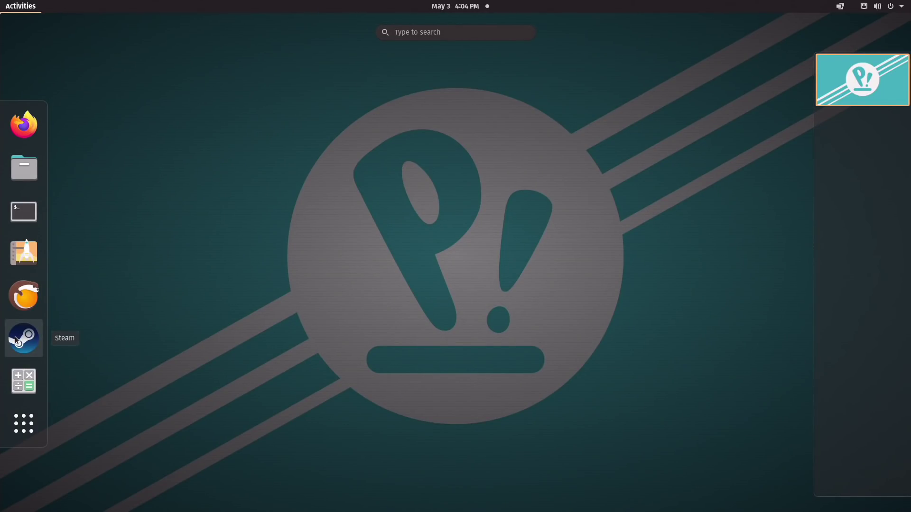
- Launch Steam from the dock and open its Settings from the Steam menu
left_click(15, 336)
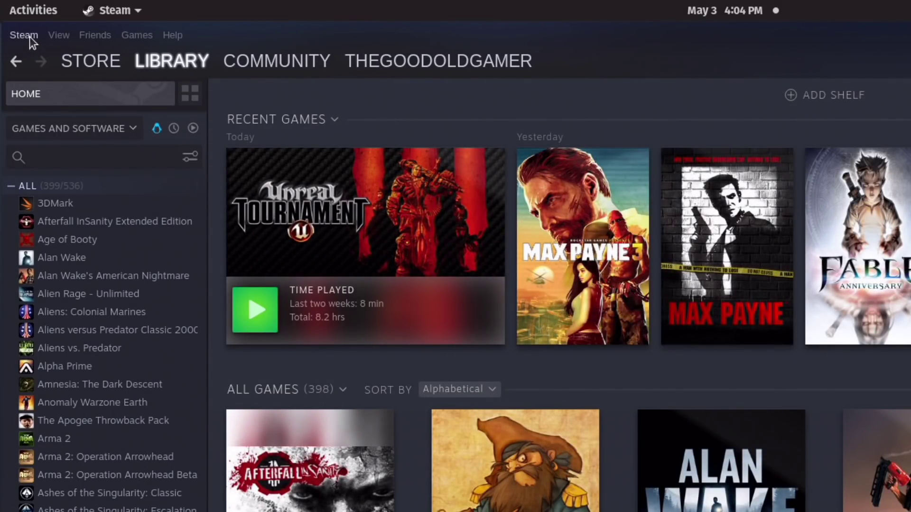
left_click(30, 36)
left_click(46, 133)
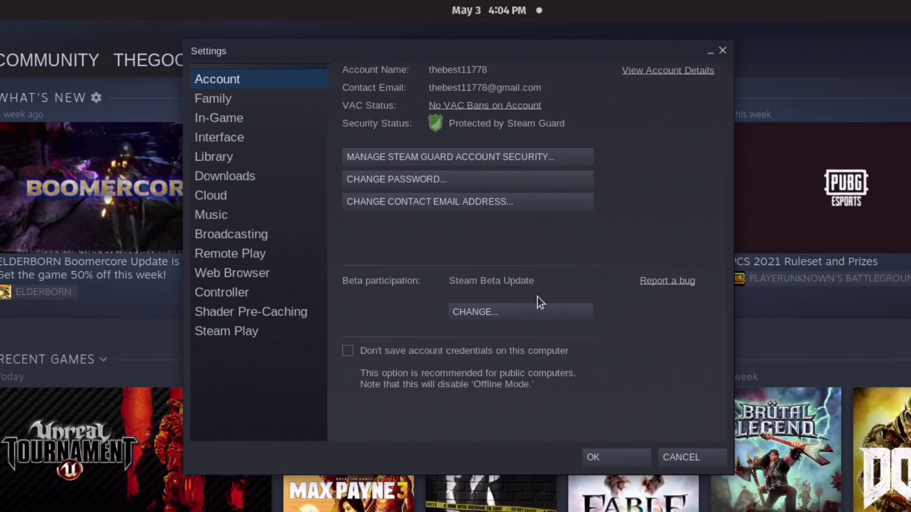
- Review the Proton versions under Steam Play, keeping Proton Experimental for other titles
key("End")
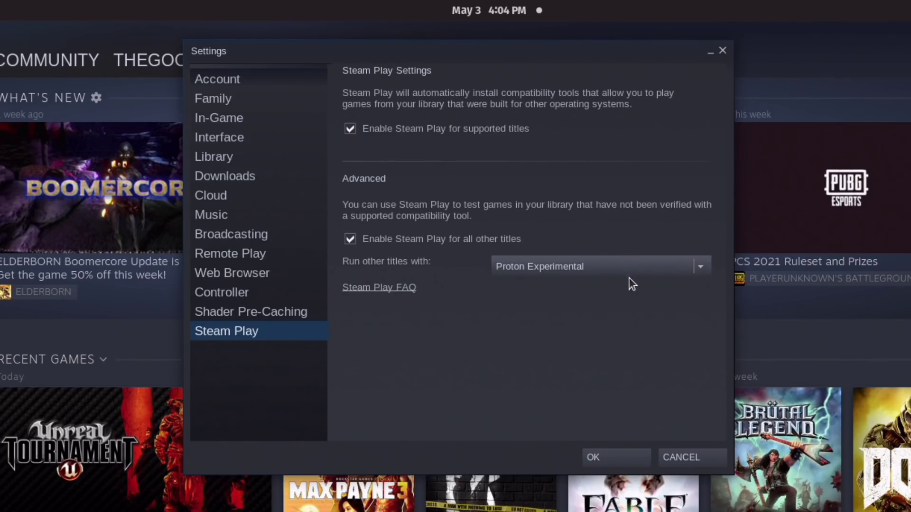
left_click(699, 268)
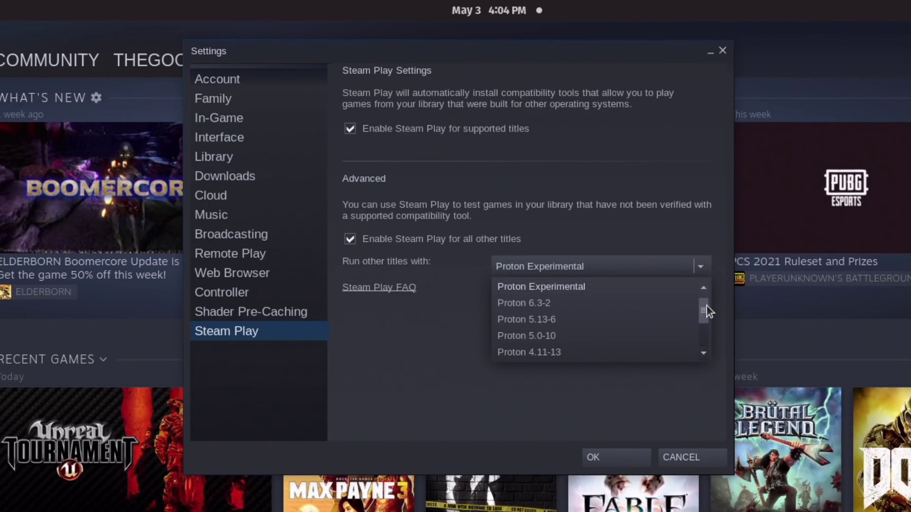
left_click_drag(707, 305, 706, 330)
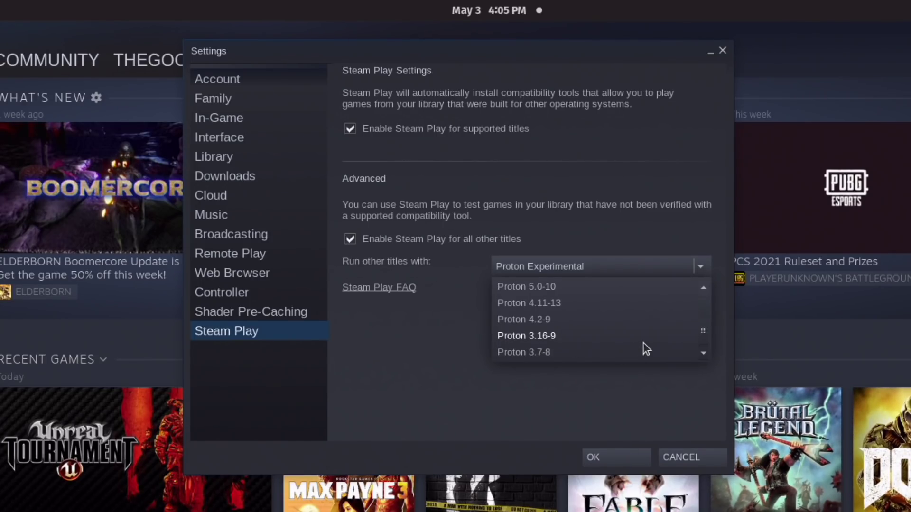
left_click_drag(703, 342, 695, 297)
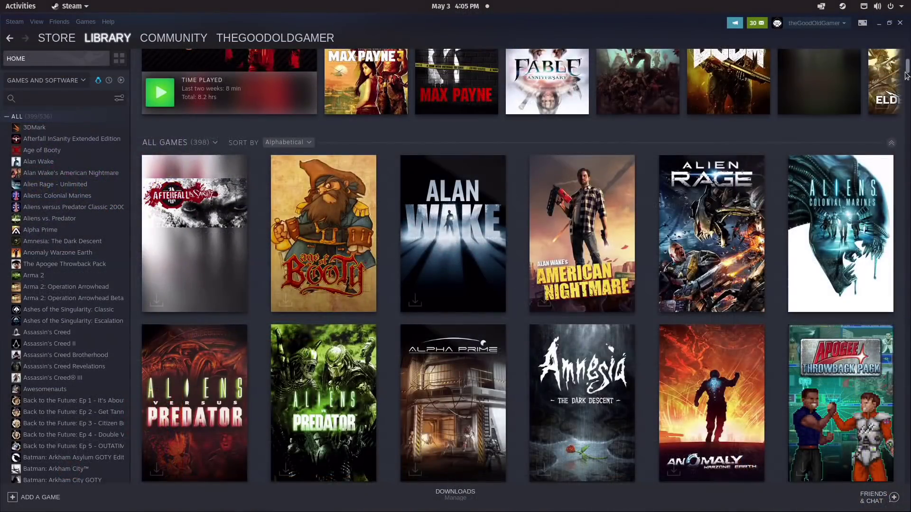
scroll(522, 285, "up", 5)
scroll(906, 72, "down", 2)
scroll(906, 72, "down", 15)
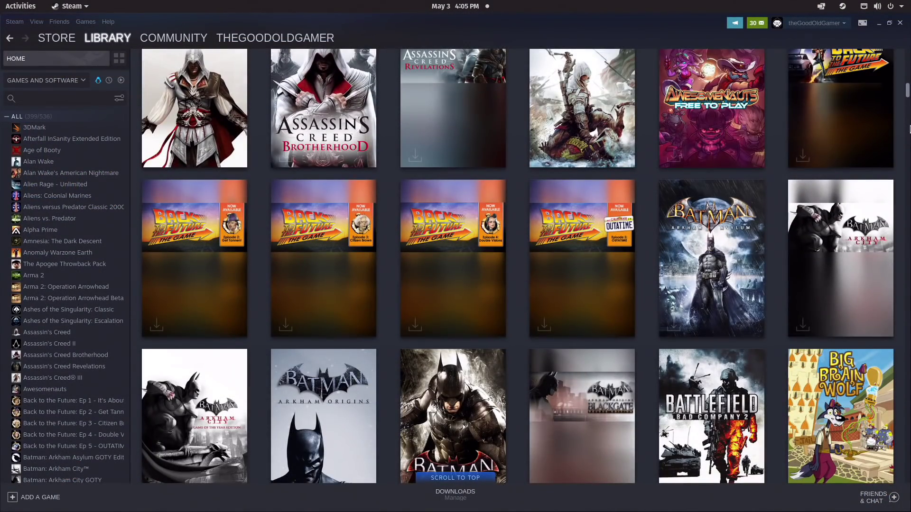
- Browse the 21 ready-to-play Library games, including DOOM, Fable Anniversary and Max Payne
scroll(909, 129, "down", 10)
key("Down")
key("Down")
key("Down")
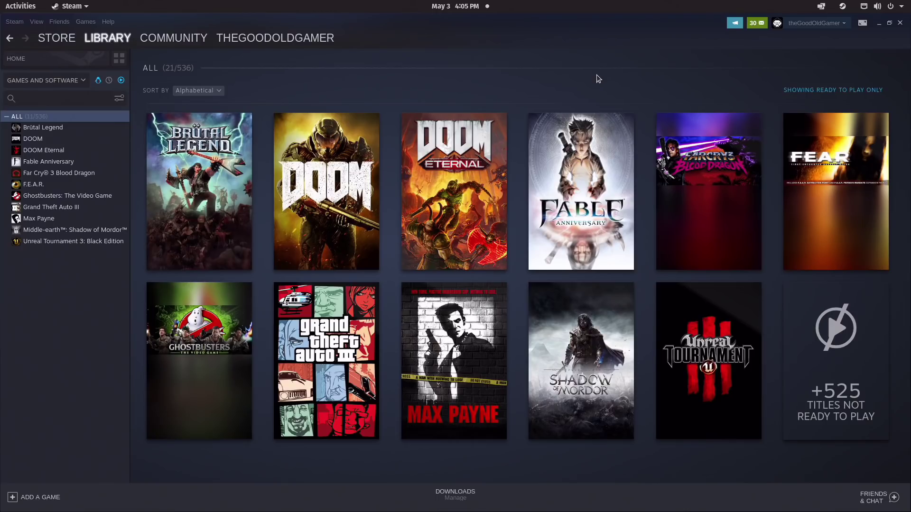
mouse_move(385, 327)
mouse_move(315, 366)
mouse_move(460, 384)
mouse_move(340, 158)
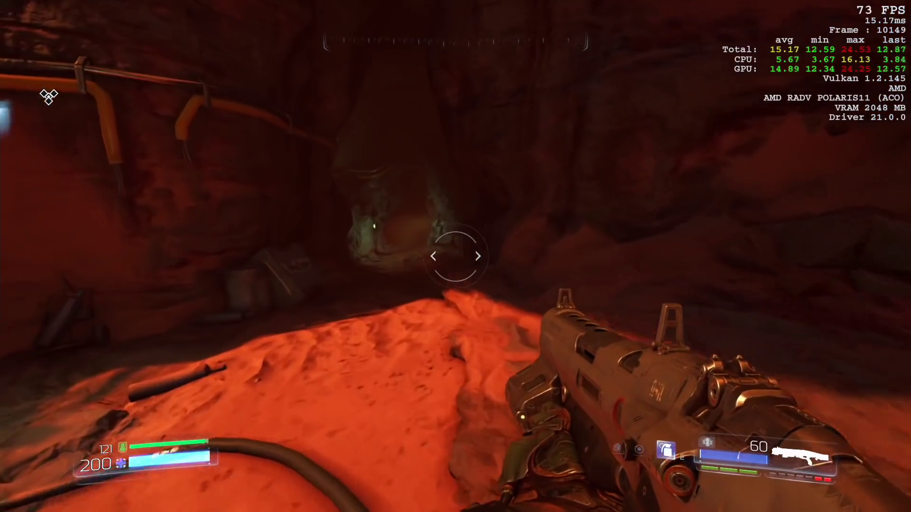
- Advance through the DOOM cave and take the Blue Keycard from the dead marine
key("w")
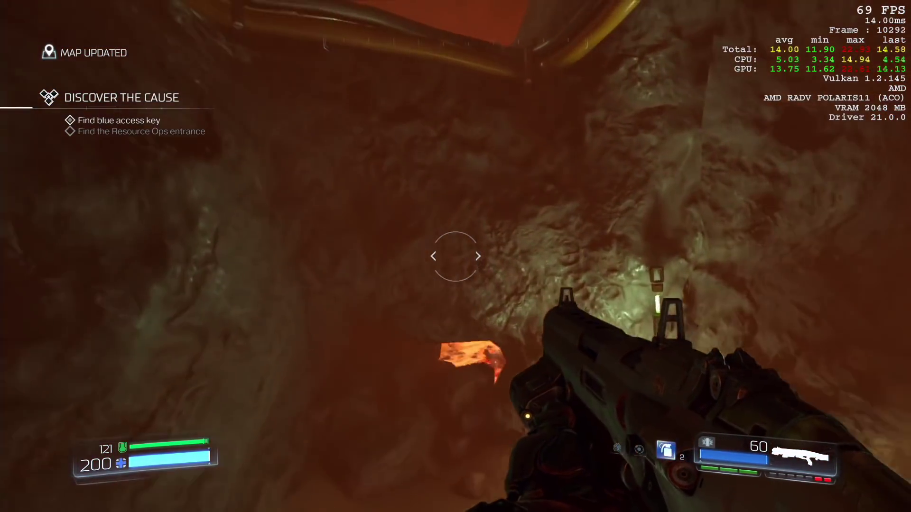
key("space")
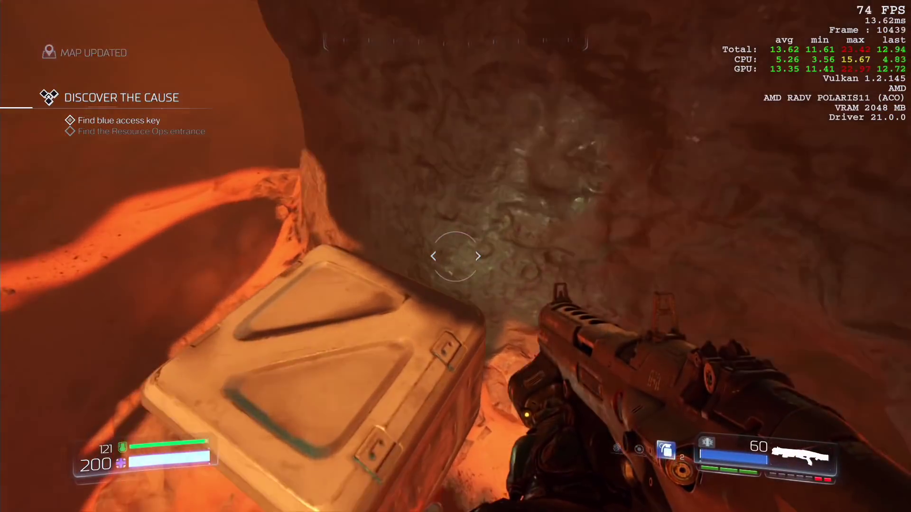
key("w")
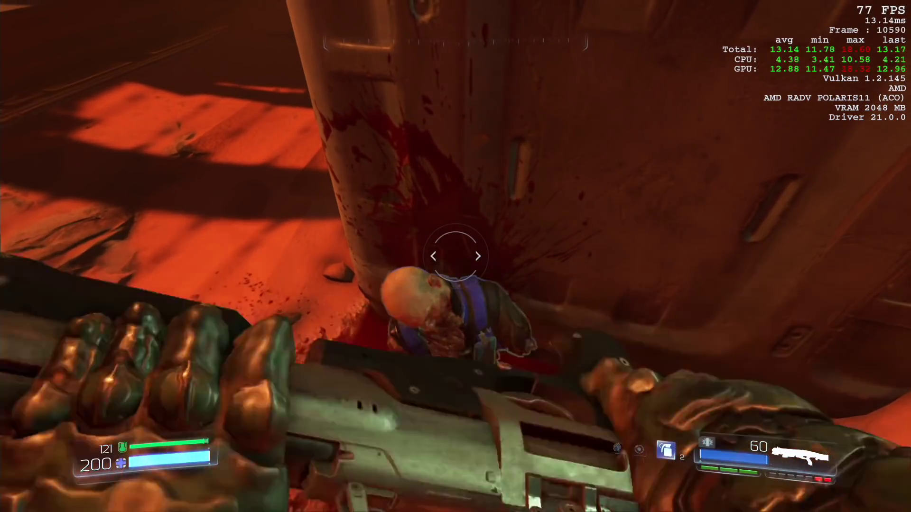
key("e")
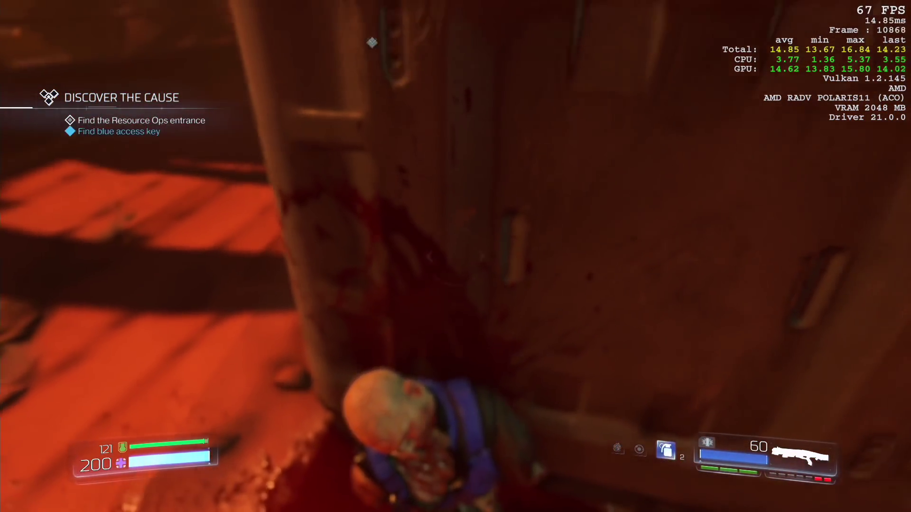
- Carry the keycard back through the cave toward the lava-lit passage
key("w")
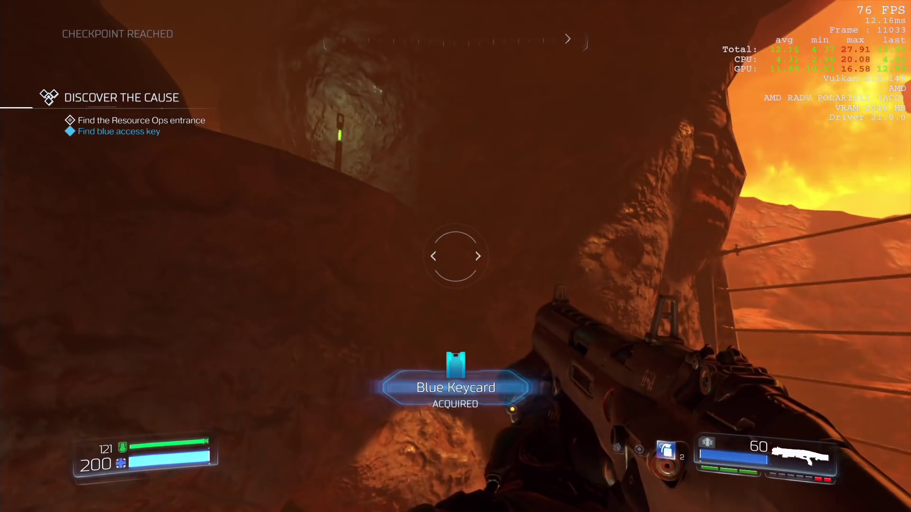
key("w")
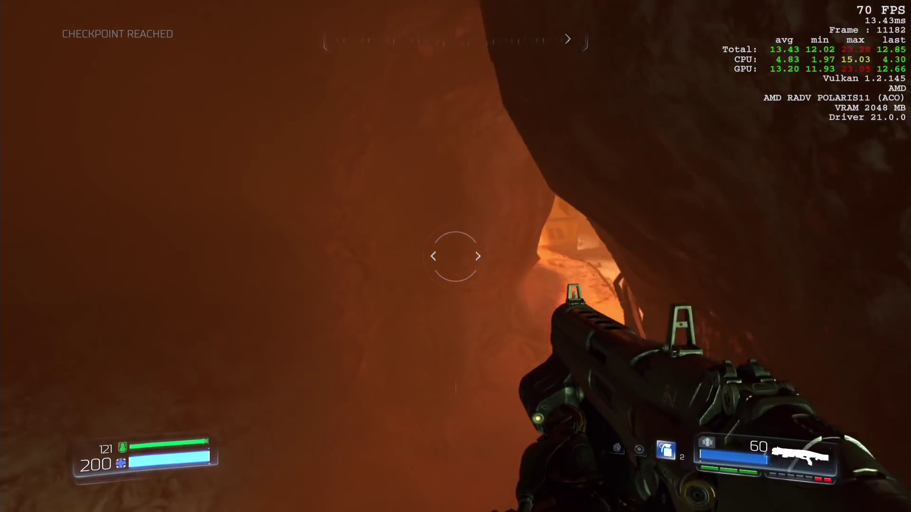
key("w")
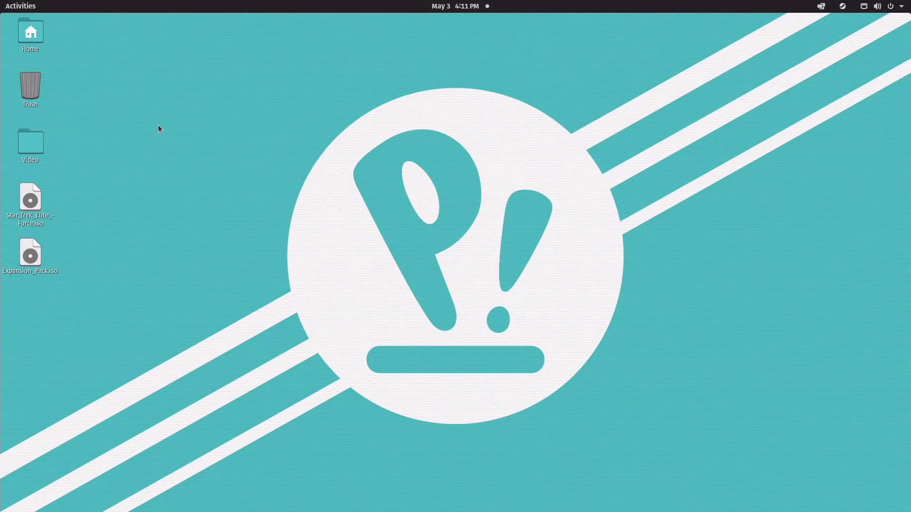
- Open the Activities overview from the top-left corner
left_click(18, 4)
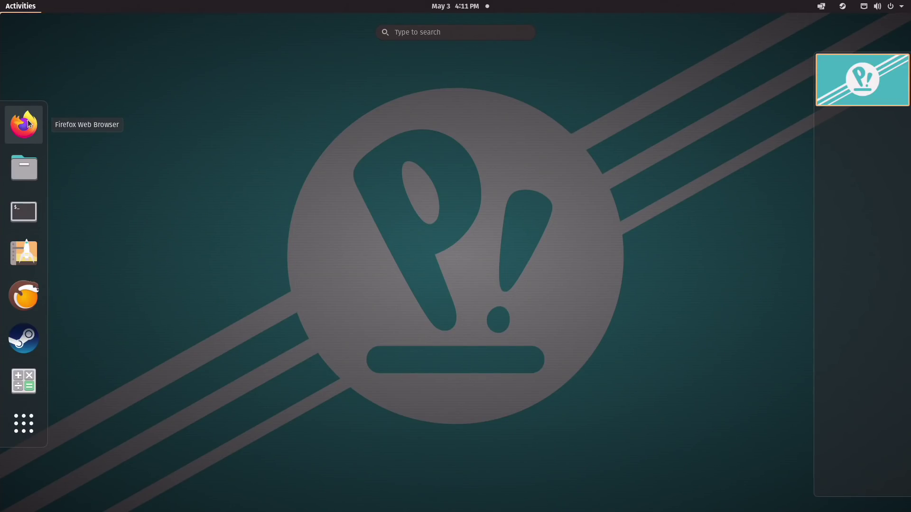
- Launch Pop!_Shop, nudge its window down-right, and run then clear a 'steam' search
left_click(20, 249)
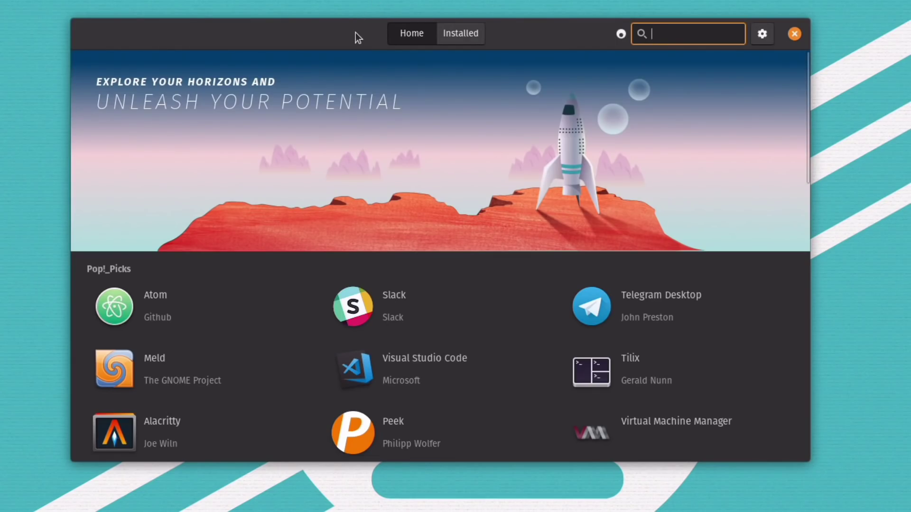
left_click_drag(355, 32, 369, 54)
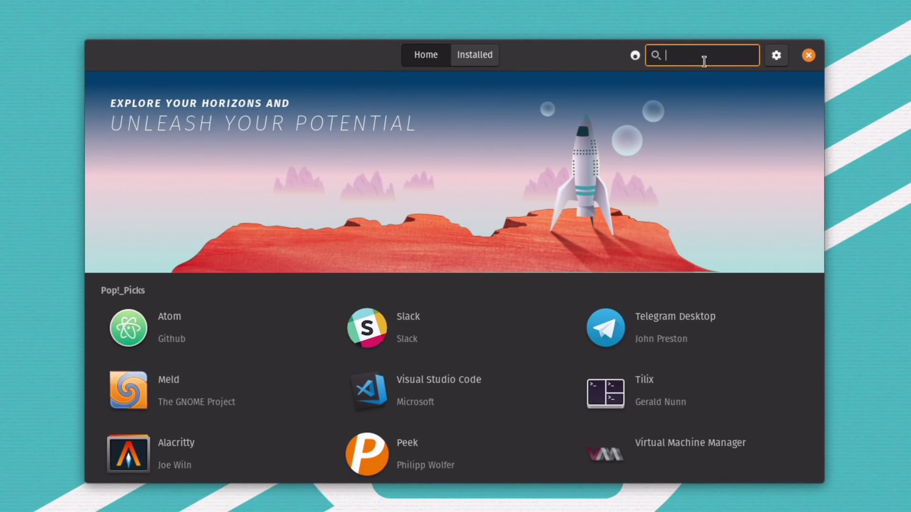
type("steam")
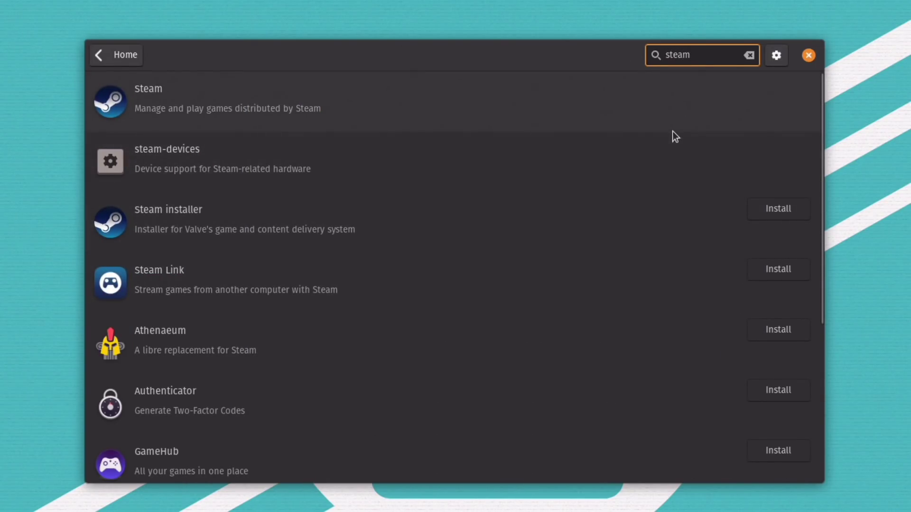
key("BackSpace")
key("BackSpace")
key("BackSpace")
key("BackSpace")
key("BackSpace")
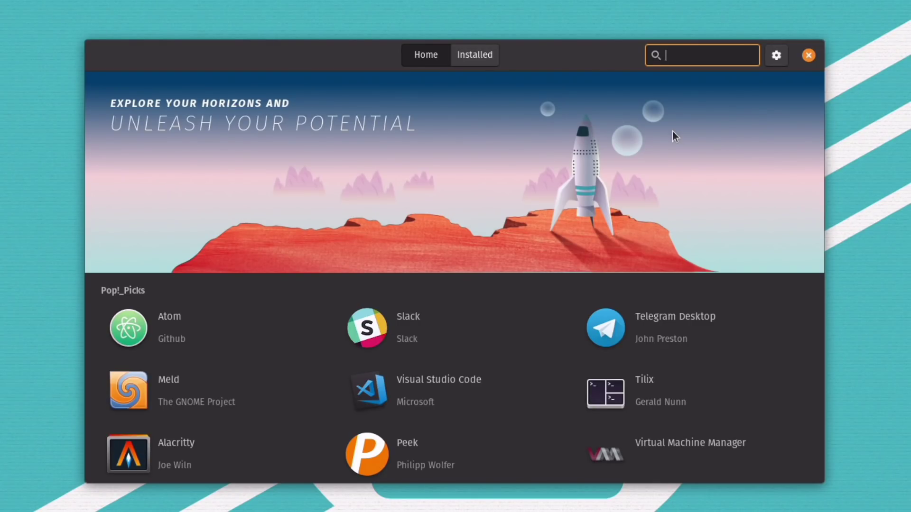
- Search 'kden', view the installed Kdenlive details, then go back and clear the search
type("kden")
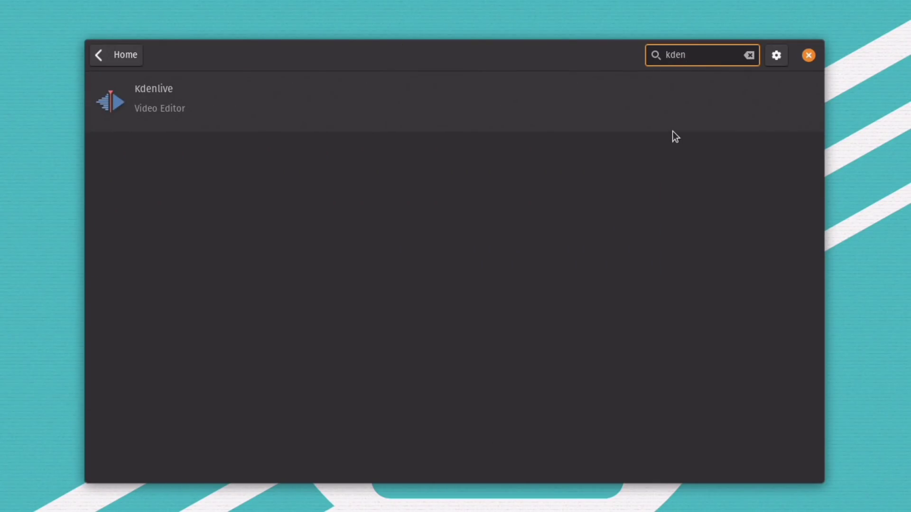
left_click(241, 92)
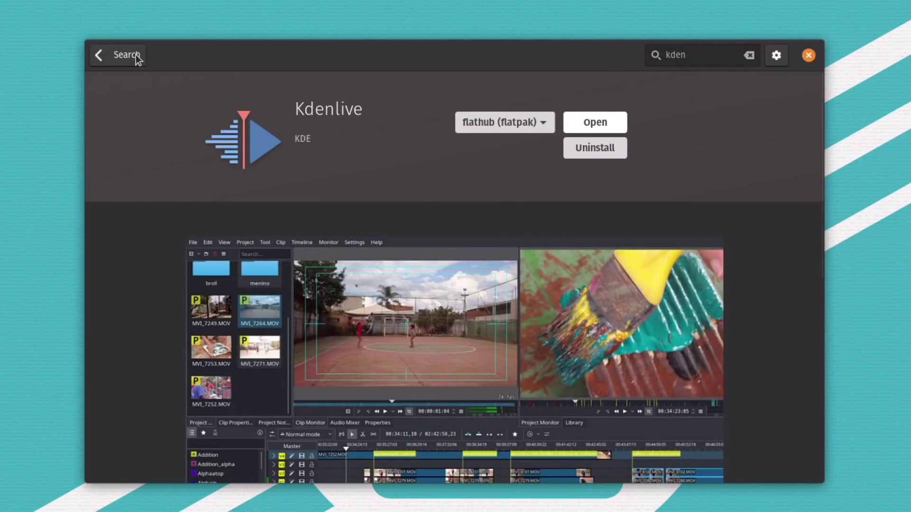
left_click(136, 57)
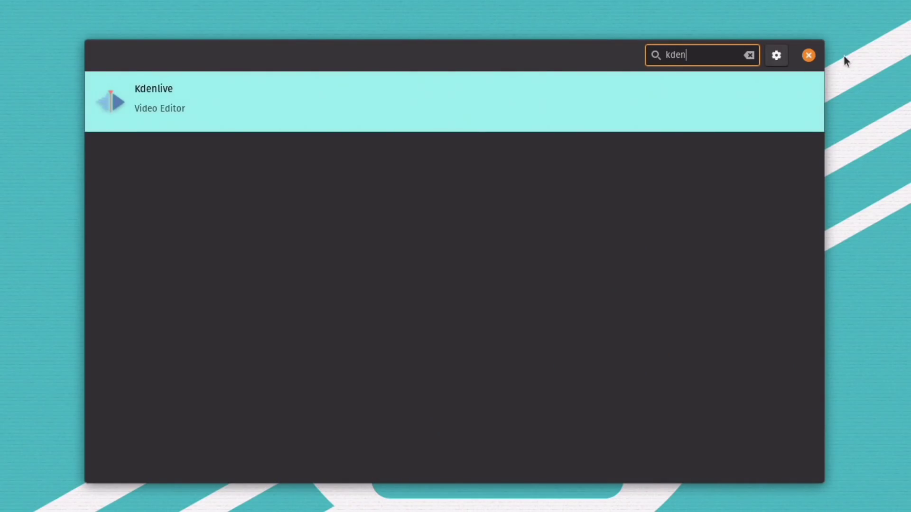
left_click(748, 55)
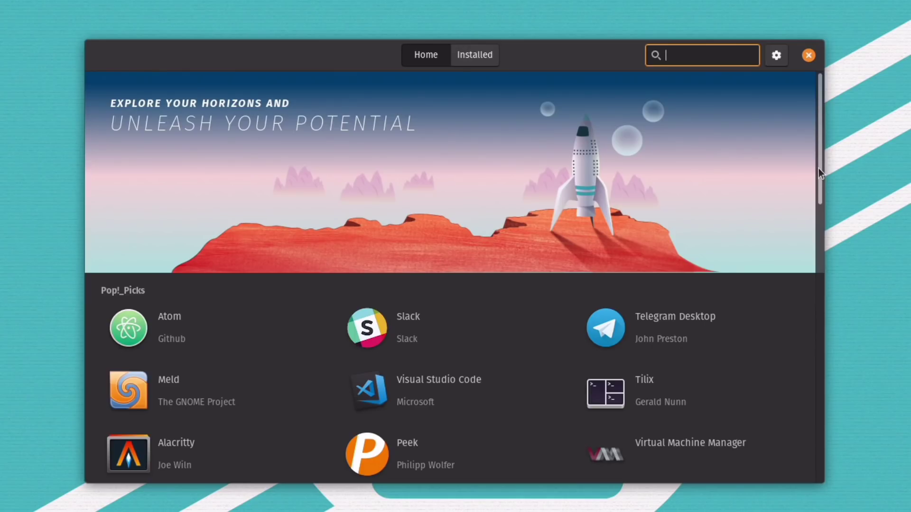
- Scroll the Home page, search 'retroar' for RetroArch, then clear the search
left_click_drag(818, 168, 826, 233)
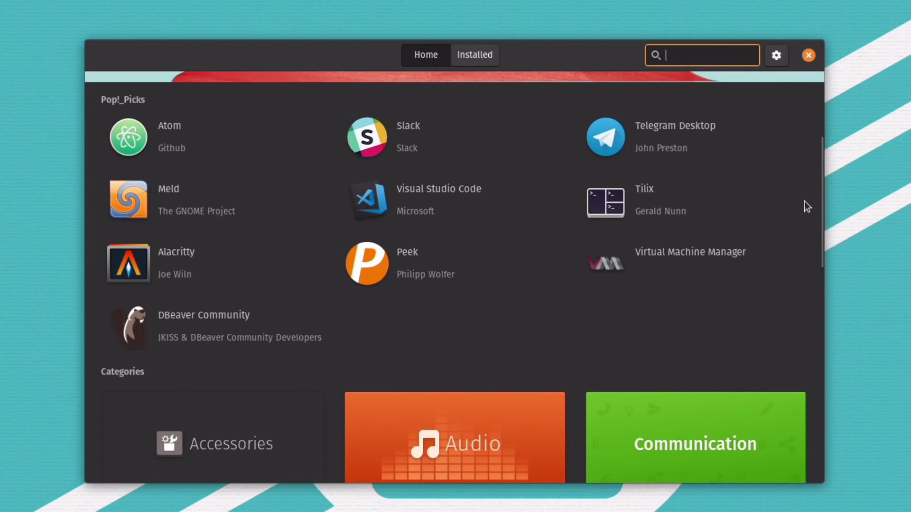
left_click_drag(820, 198, 811, 43)
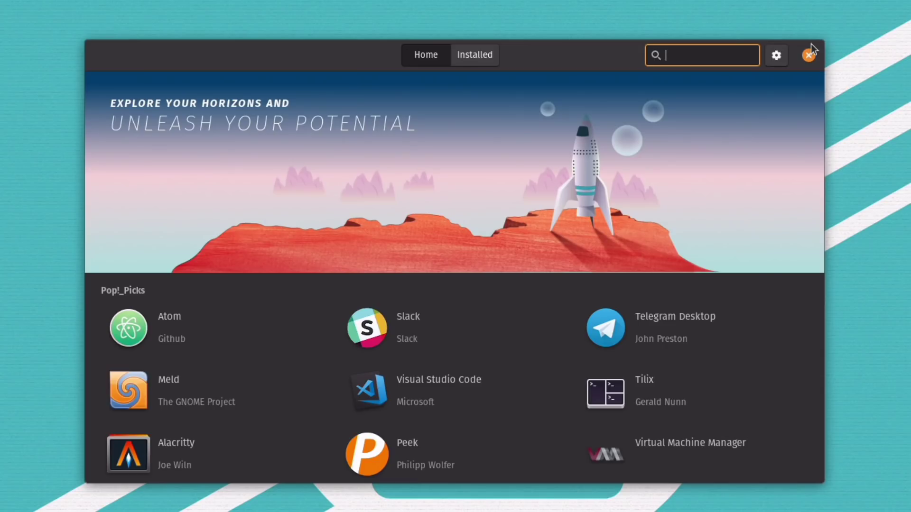
type("retro")
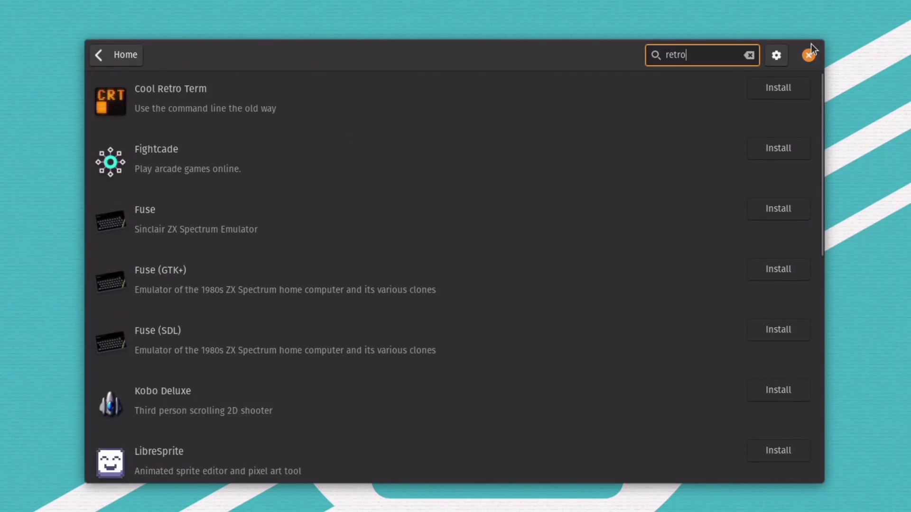
type("ar")
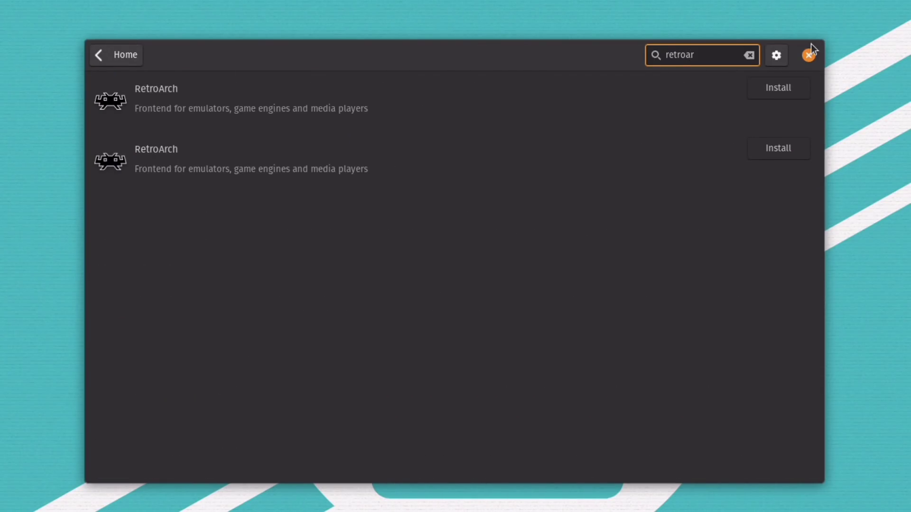
left_click(749, 56)
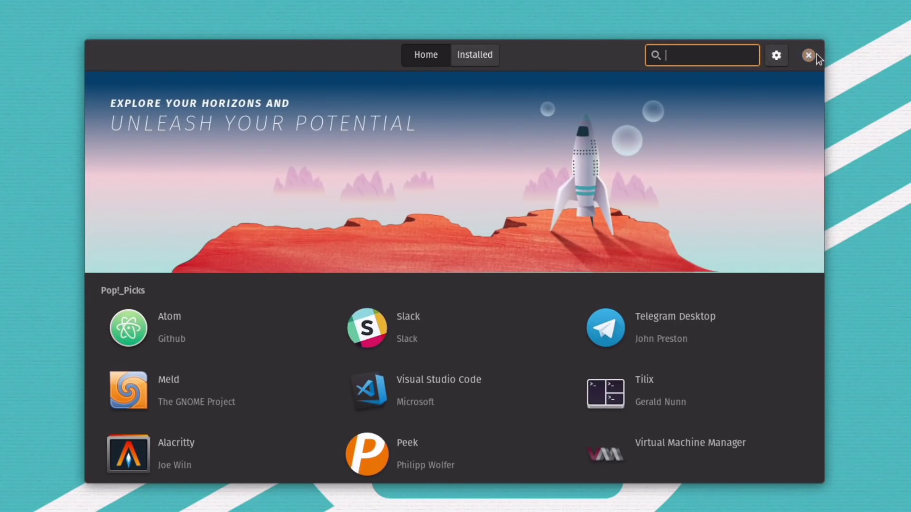
- View the installed steam-devices package details, go back, and close Pop!_Shop
left_click(479, 55)
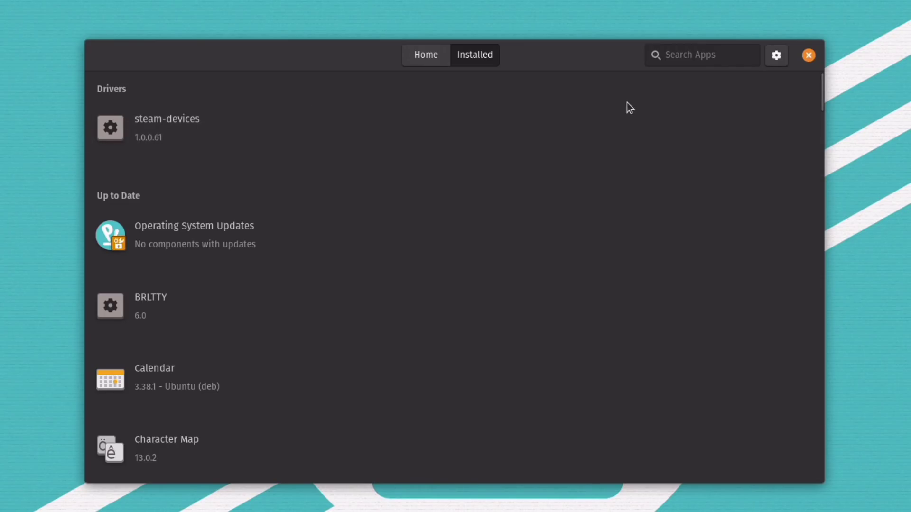
left_click(620, 151)
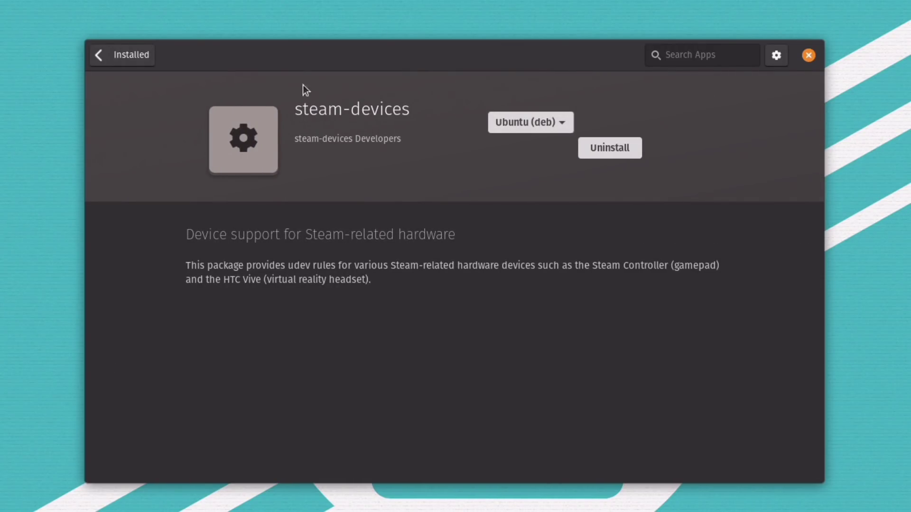
left_click(119, 56)
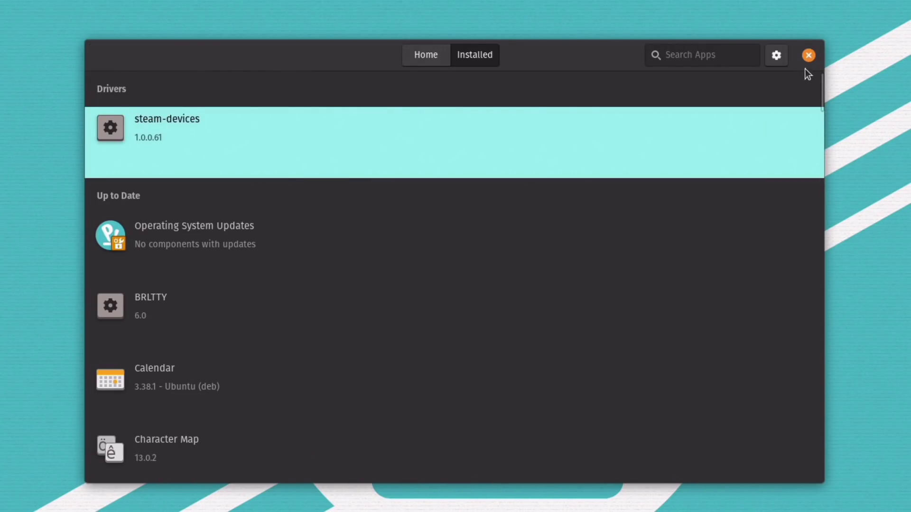
left_click(808, 56)
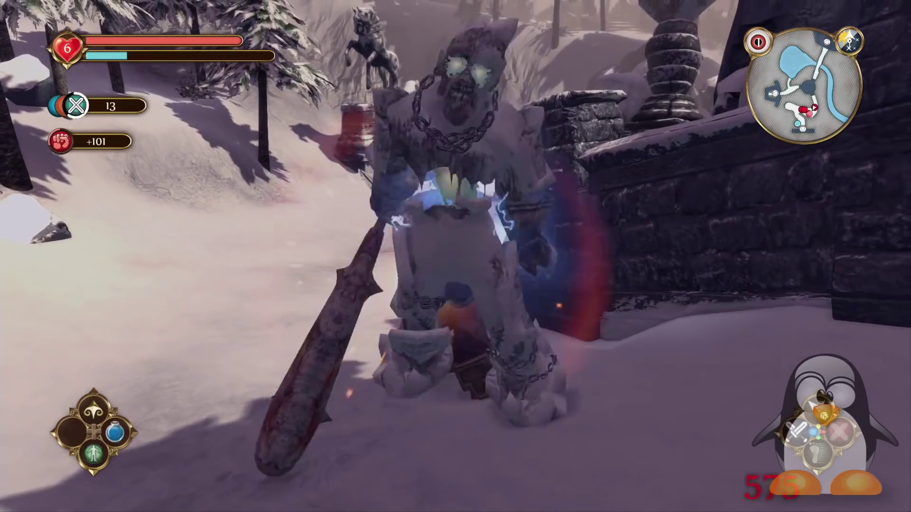
- Fight the ice trolls along the snowy path and ruins until one creature remains
key("w")
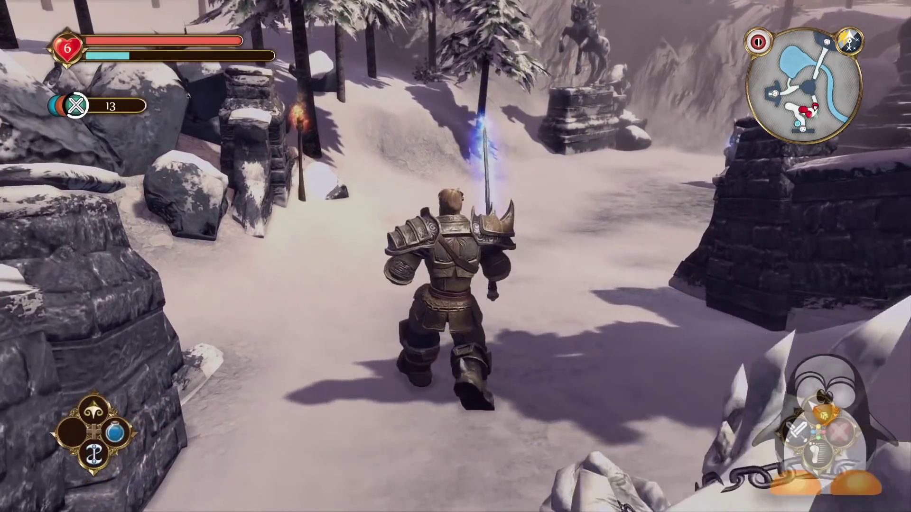
key("w")
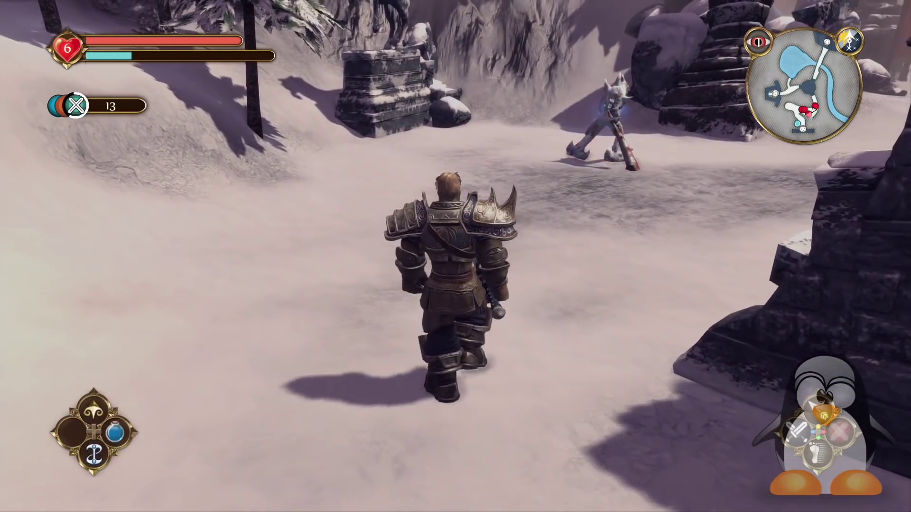
key("w")
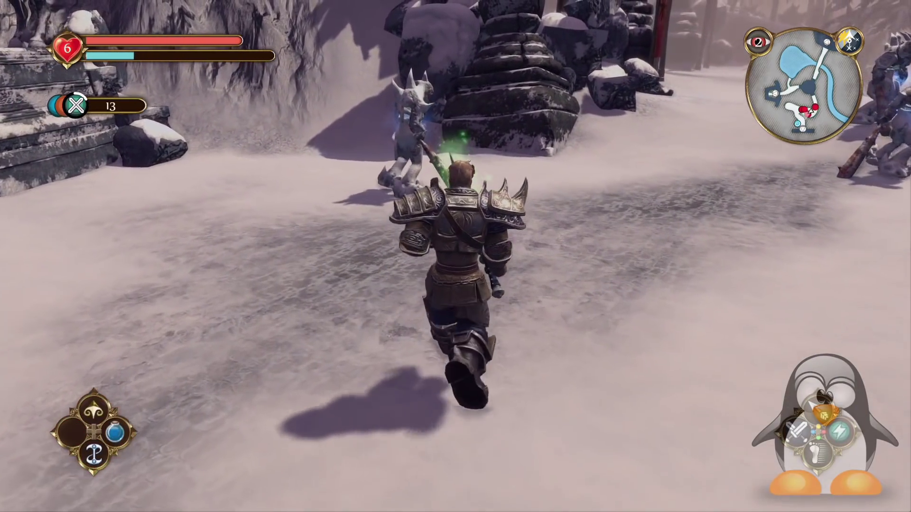
key("w")
key("w")
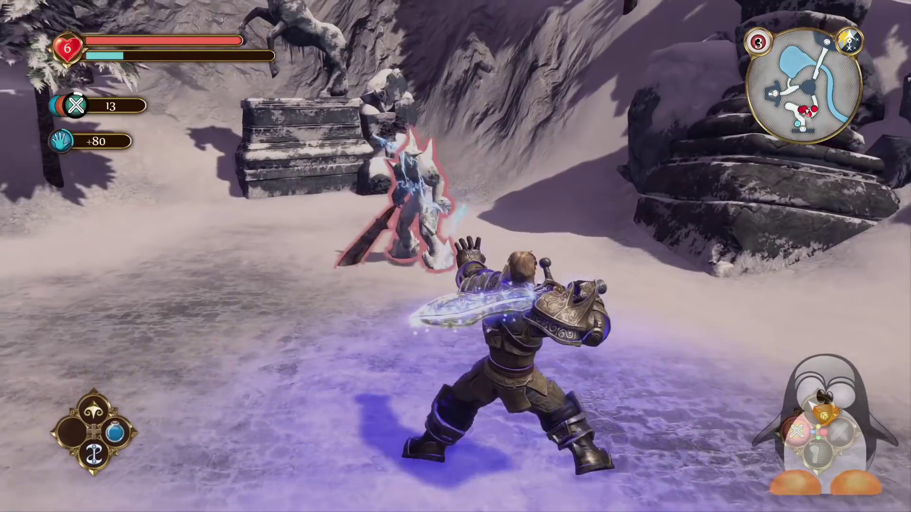
key("w")
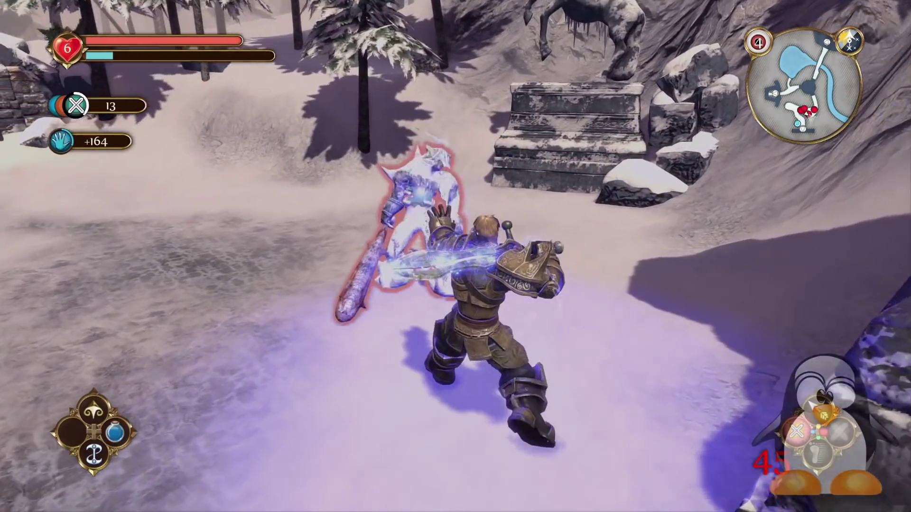
key("w")
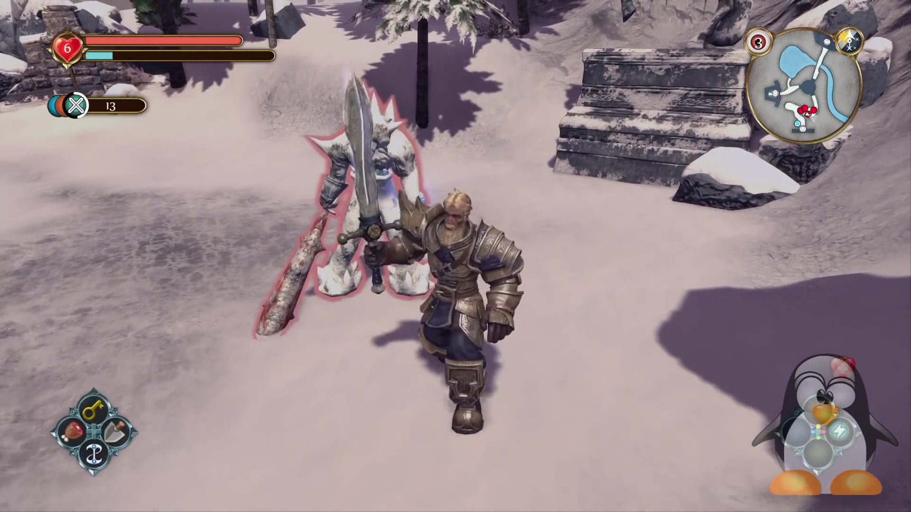
key("w")
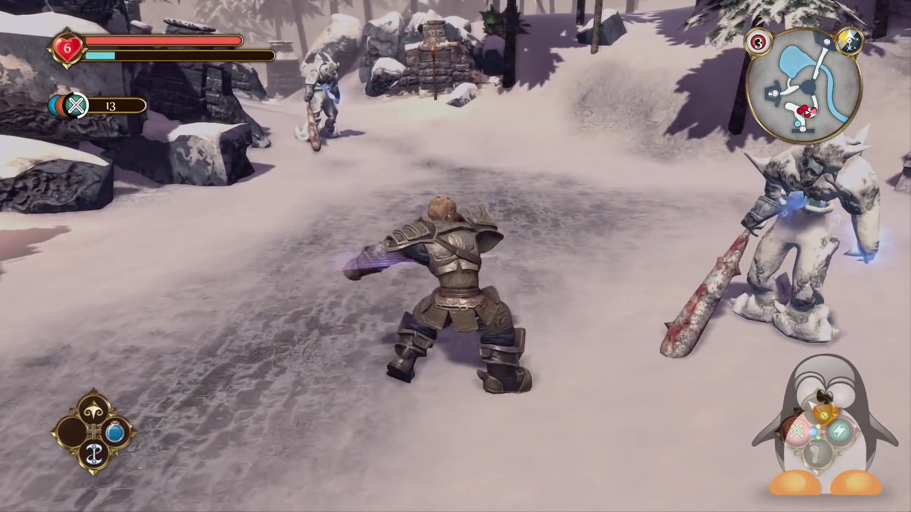
key("w")
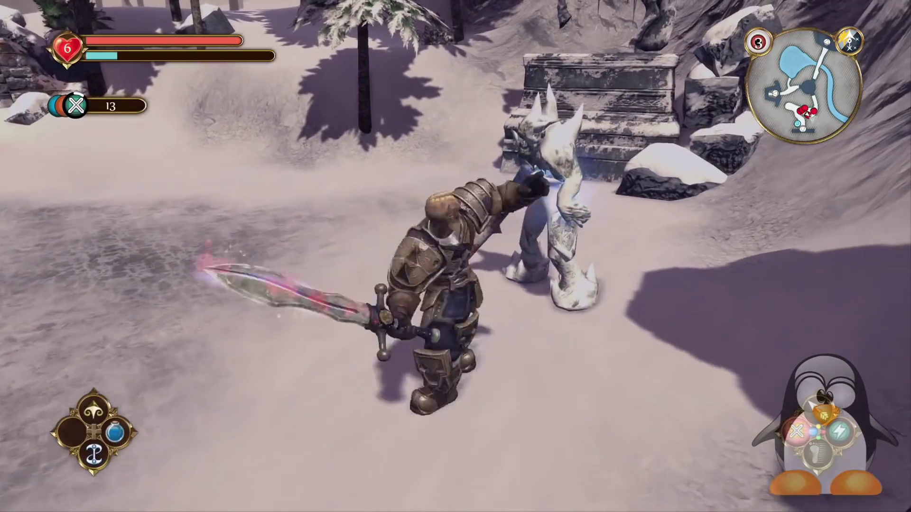
key("w")
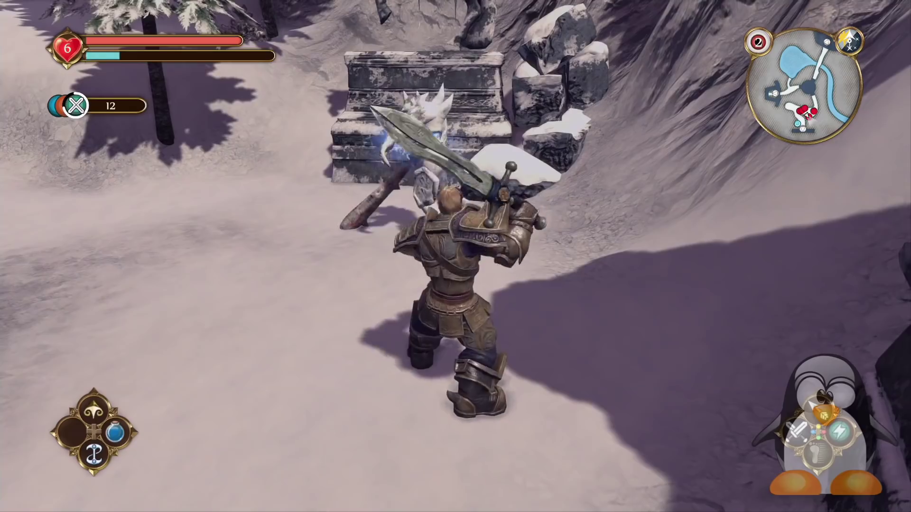
key("w")
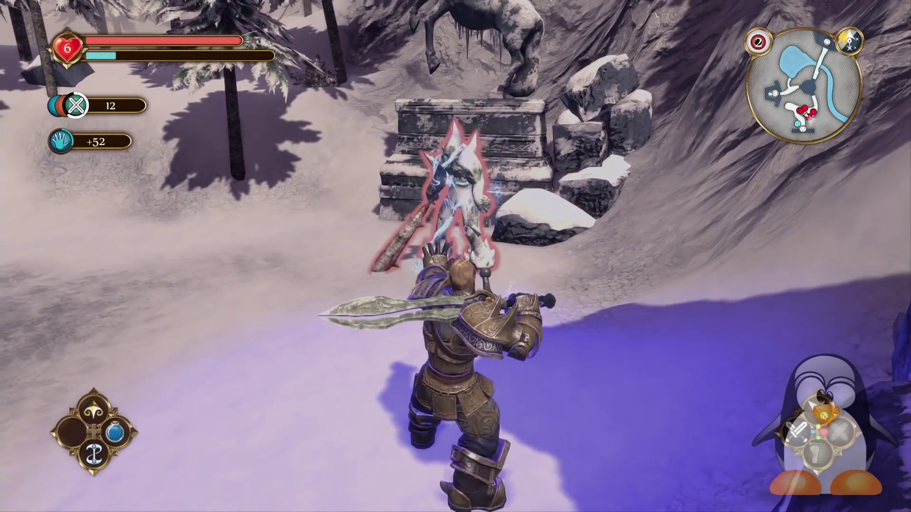
key("s")
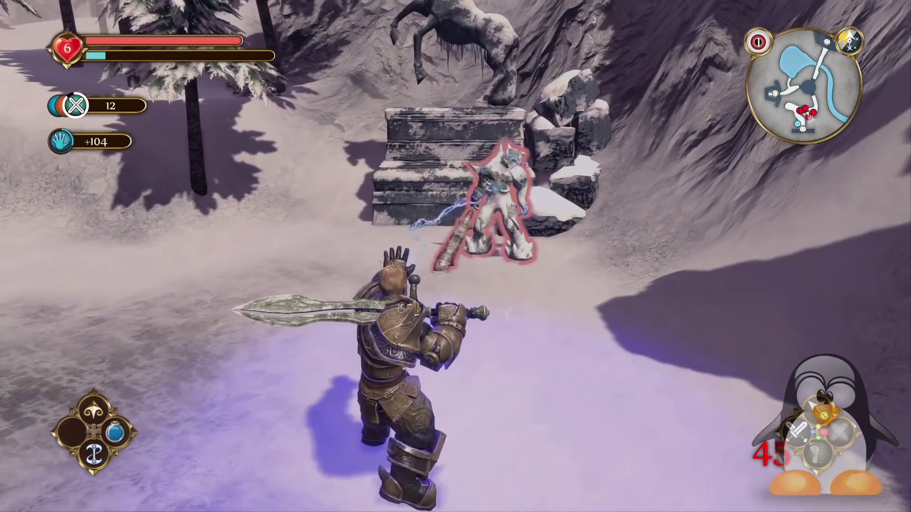